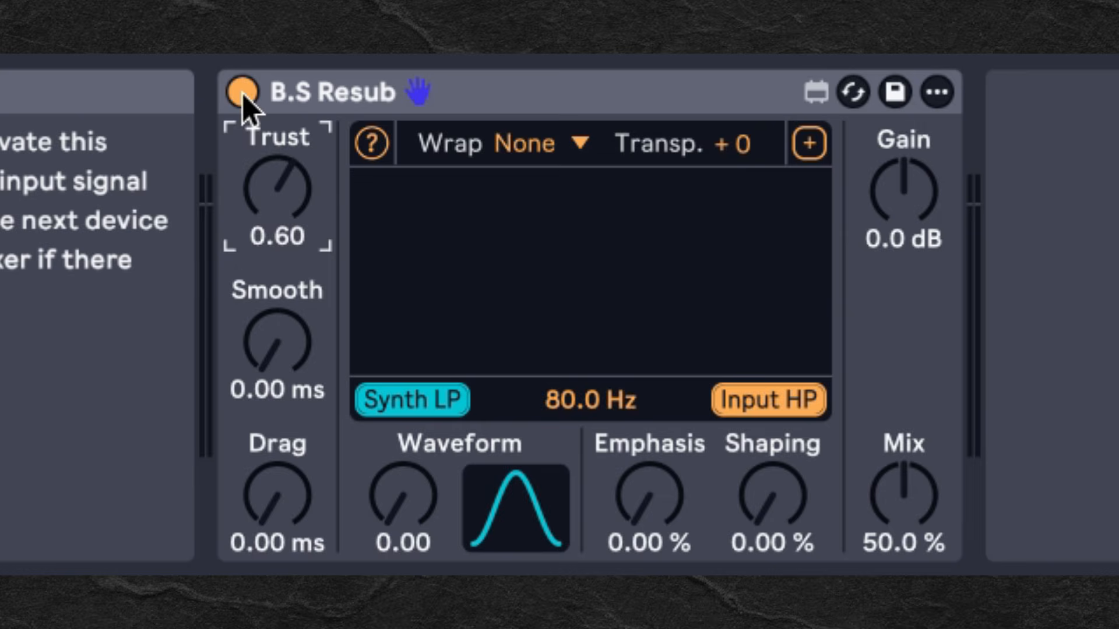
Step: Bypass B.S Resub and re-enable it, playing from bar 17 to compare the original and processed signal
click(240, 137)
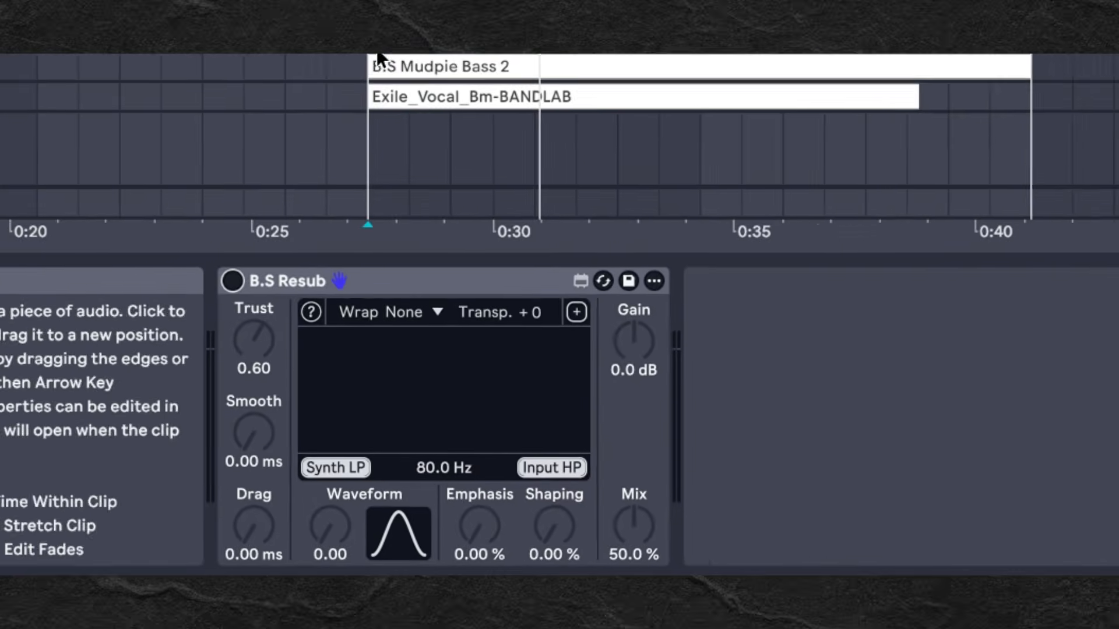
click(342, 120)
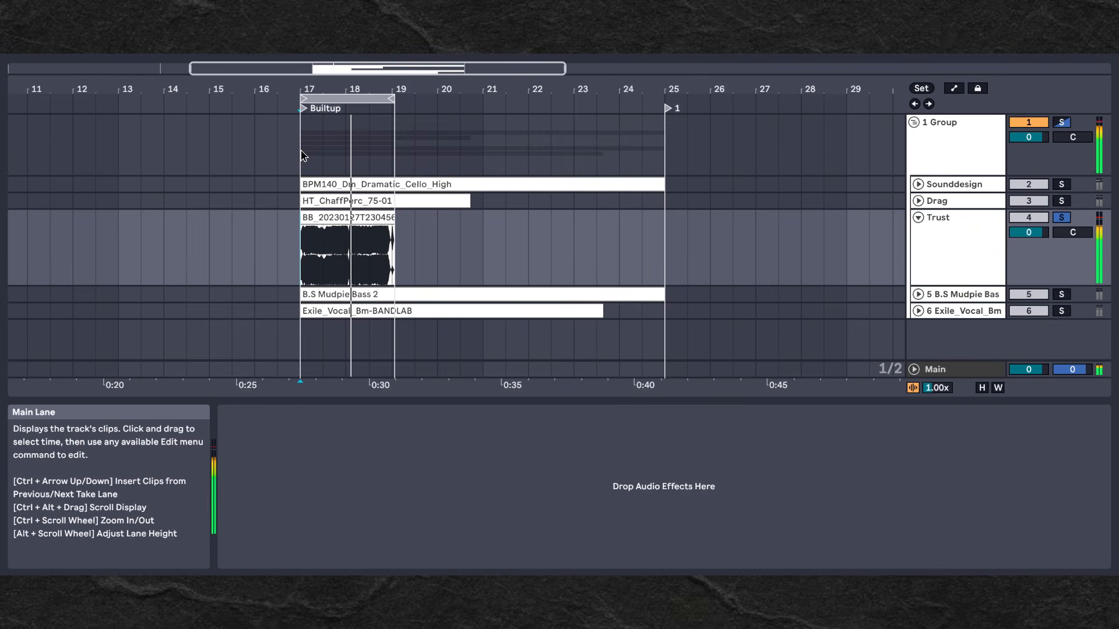
click(302, 155)
click(225, 413)
key(space)
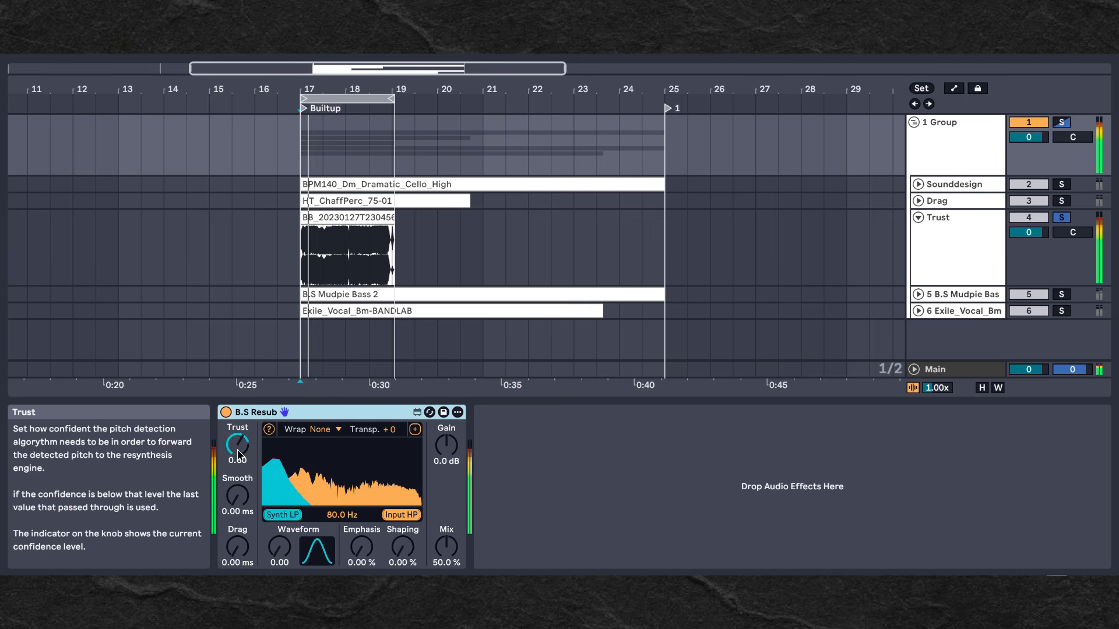
Step: Set Mix to 100 % and lower Trust to 0.20, comparing the device bypassed and active
drag(237, 446, 237, 490)
click(227, 412)
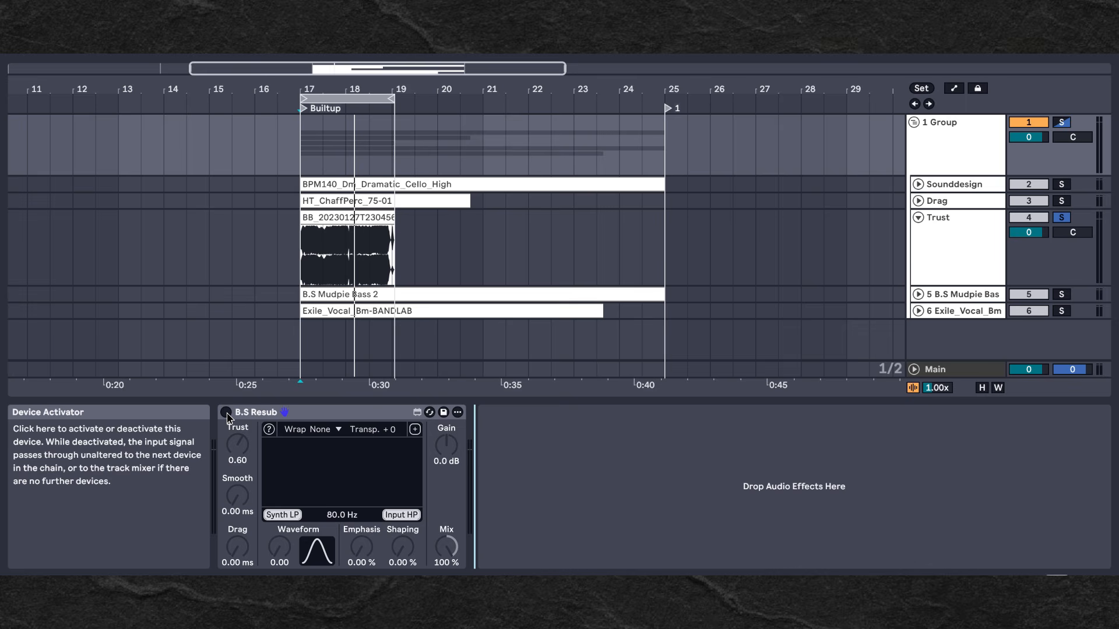
click(226, 413)
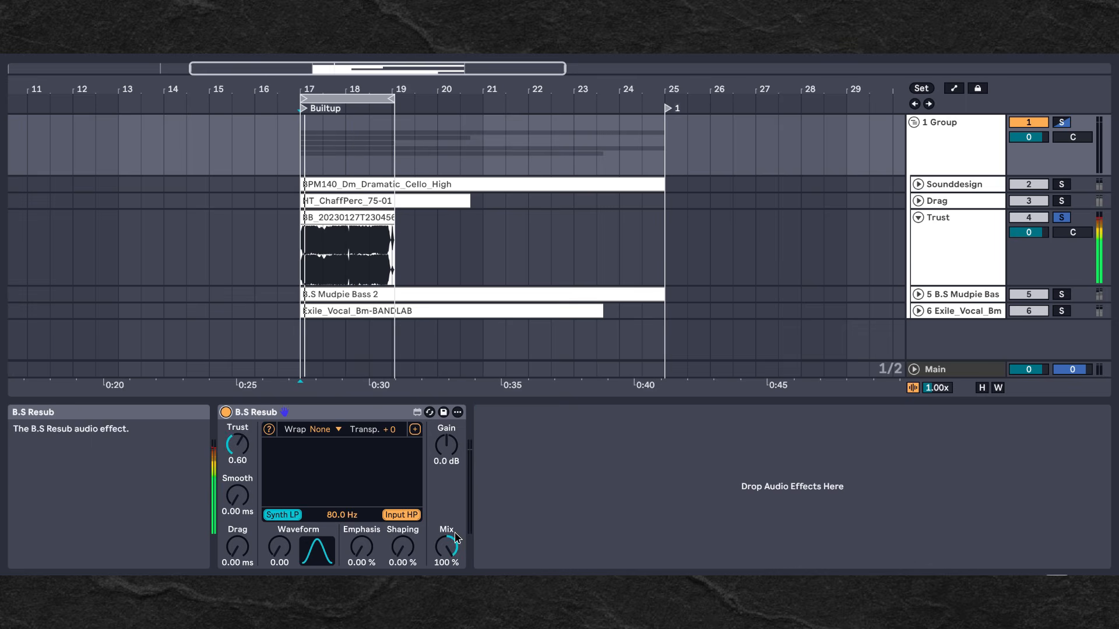
mouse_move(228, 446)
mouse_down()
mouse_move(228, 504)
mouse_move(240, 445)
mouse_up()
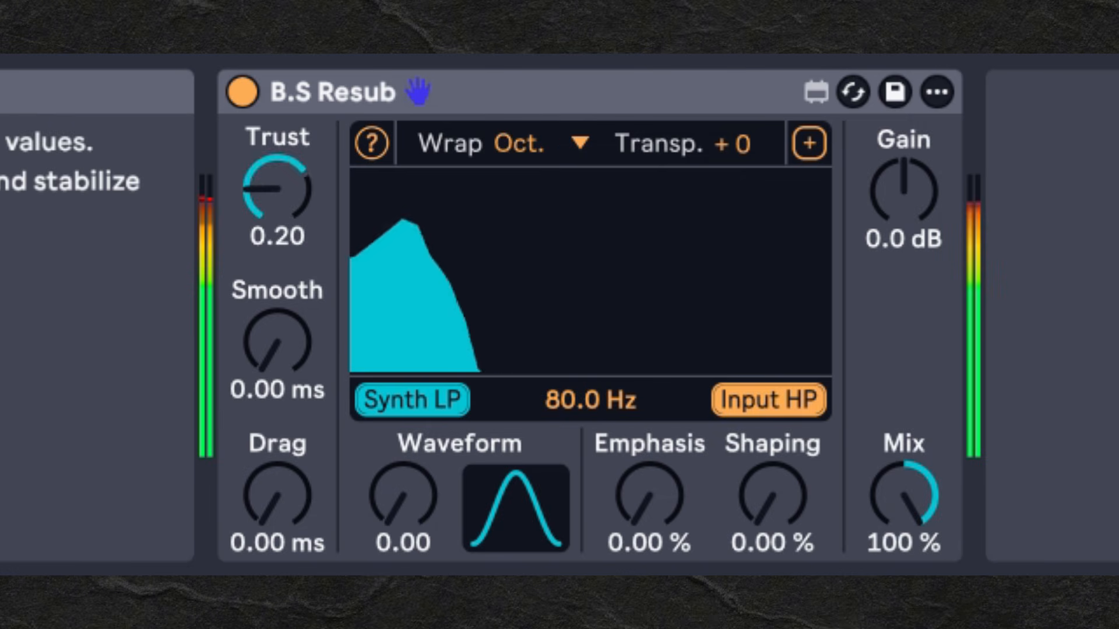
Step: Try out the Smooth control and a Drag time of 300 ms on the synthesized signal
drag(277, 341, 295, 291)
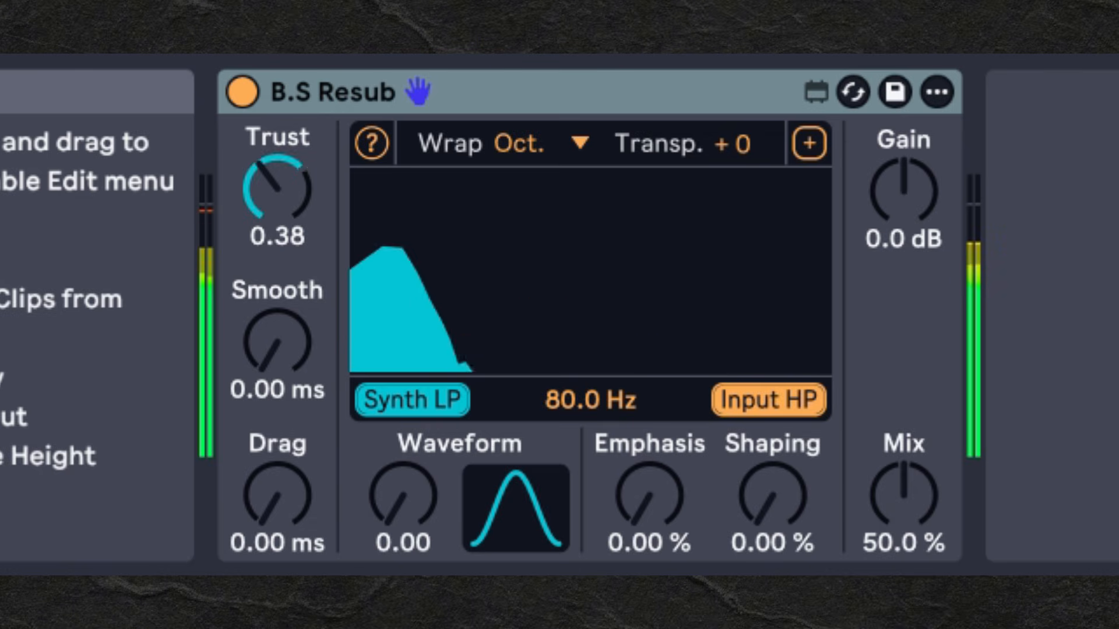
drag(287, 524, 287, 452)
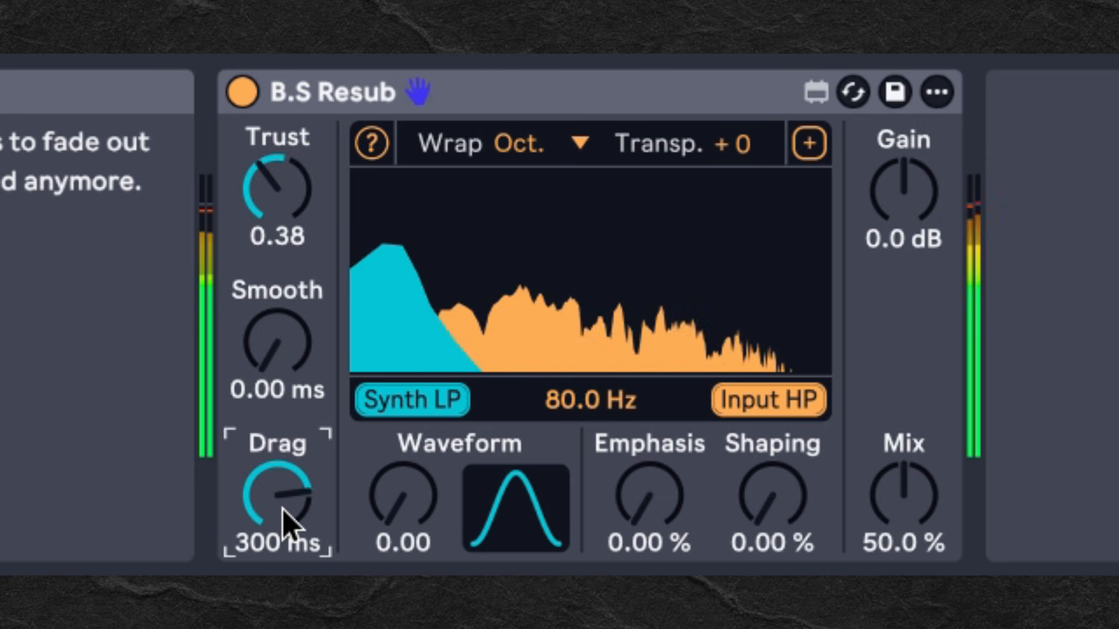
drag(286, 524, 285, 496)
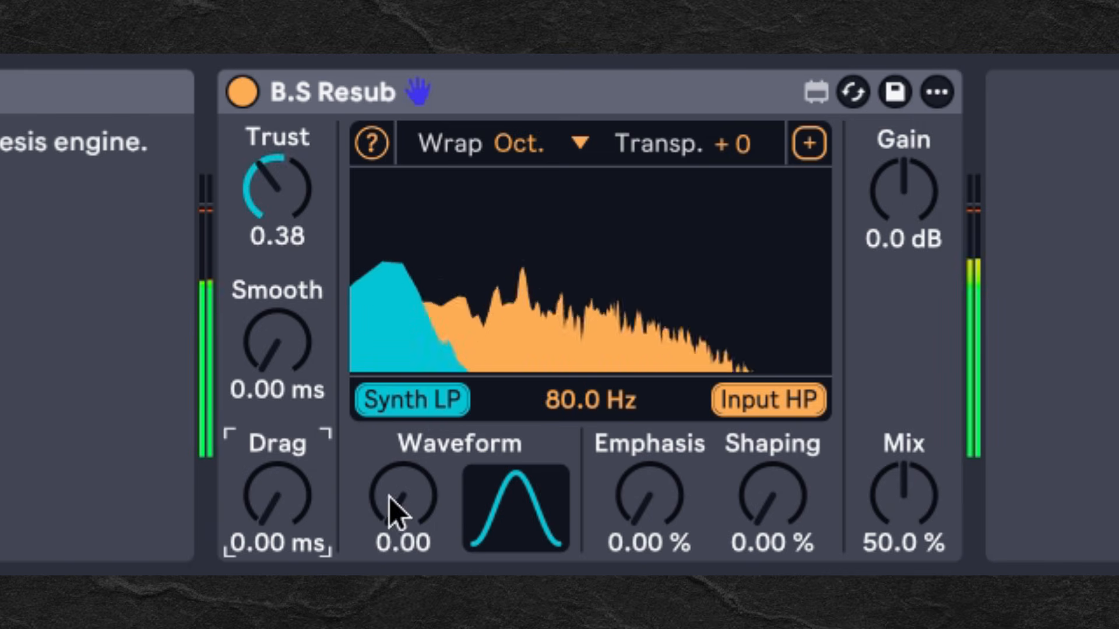
Step: Sweep the synth Waveform with the Synth LP filter on, switch the filter off, and sweep the Waveform again
drag(394, 512, 394, 394)
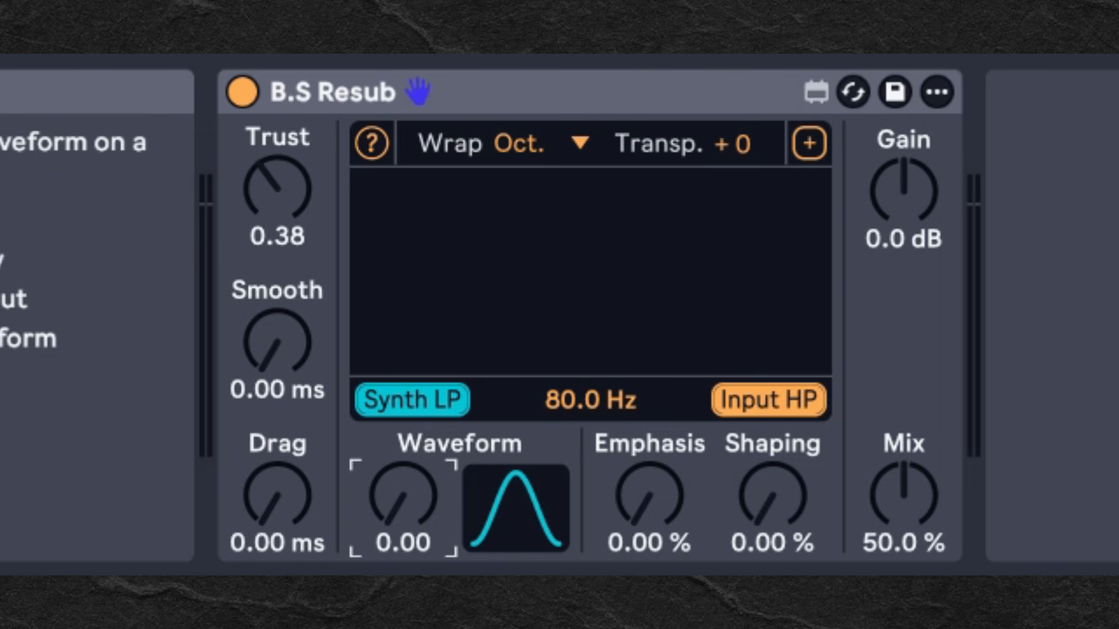
click(400, 407)
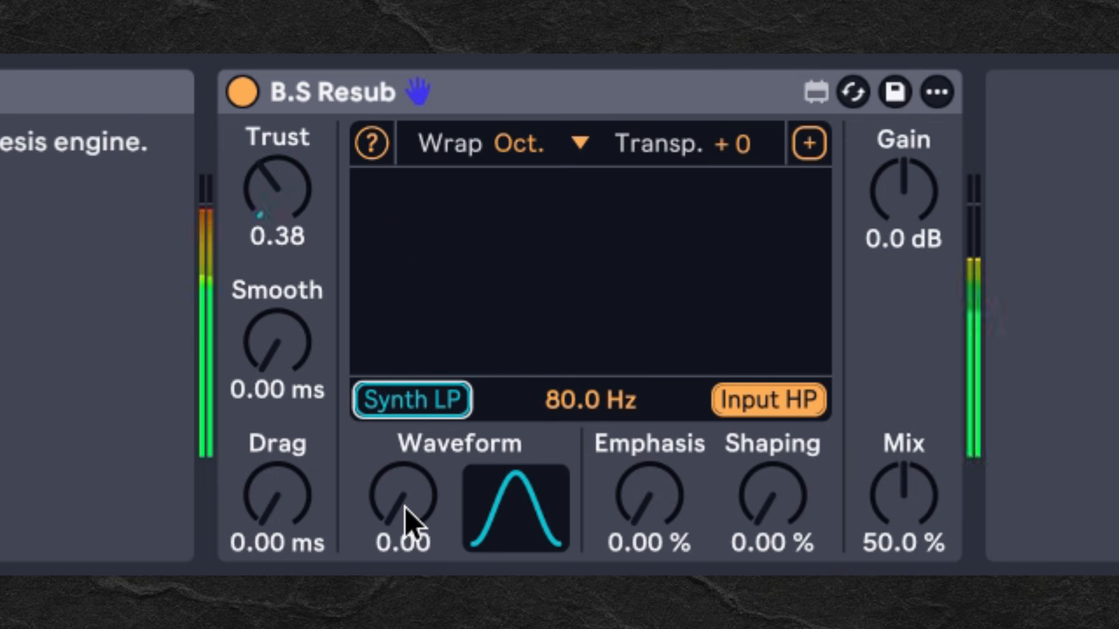
drag(408, 513, 408, 397)
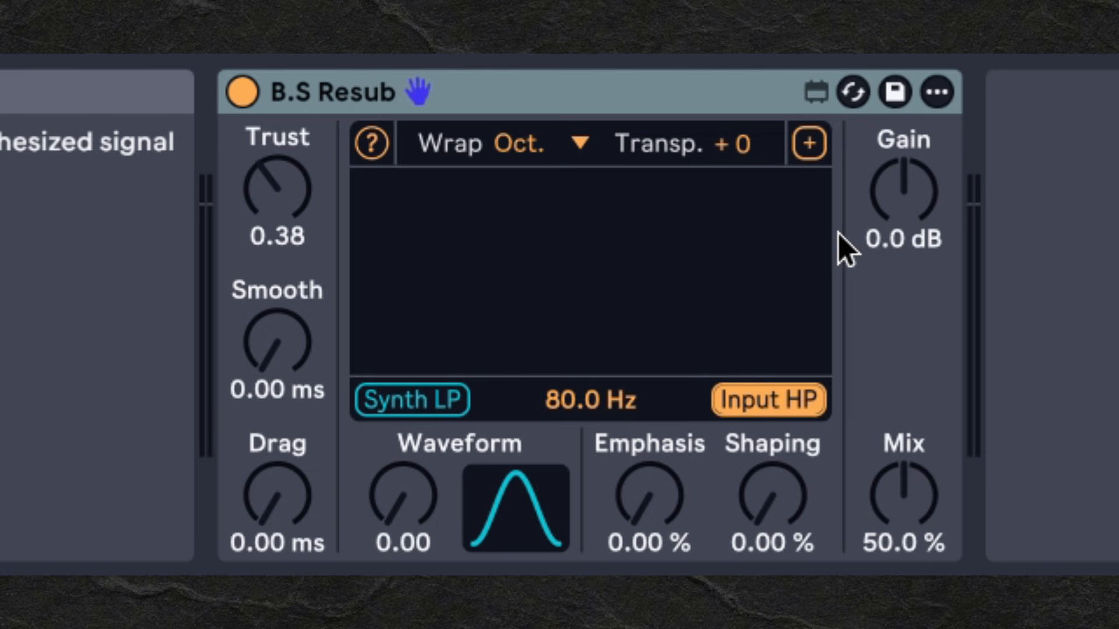
Step: Play the clip and try transposing the octave-wrapped synth signal by +36 and -12, resetting Transp. to +0
key(space)
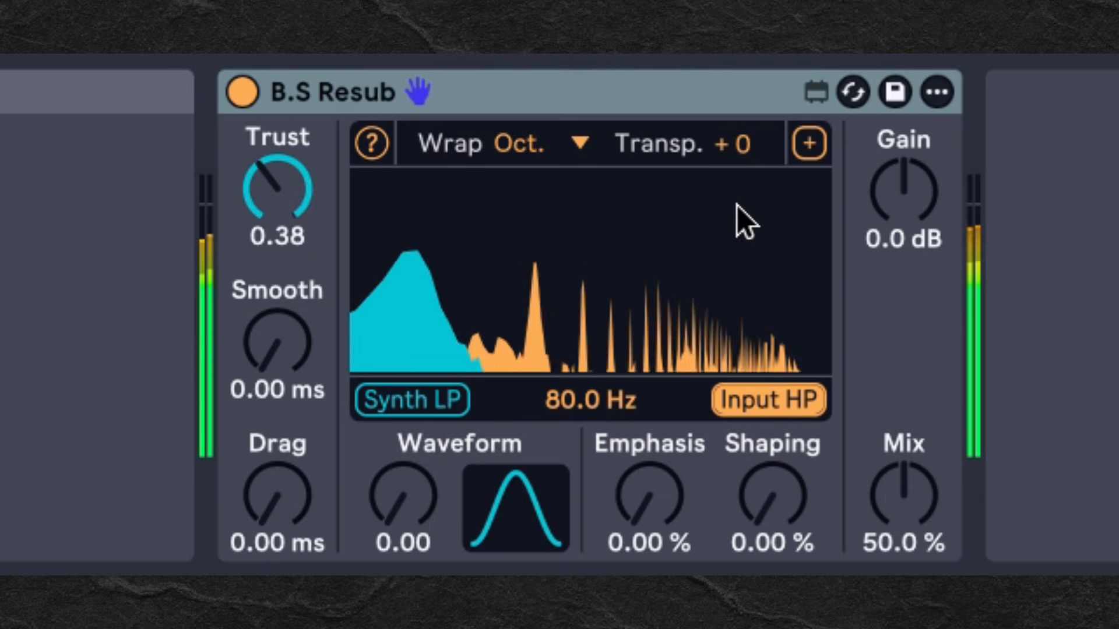
drag(737, 146, 737, 115)
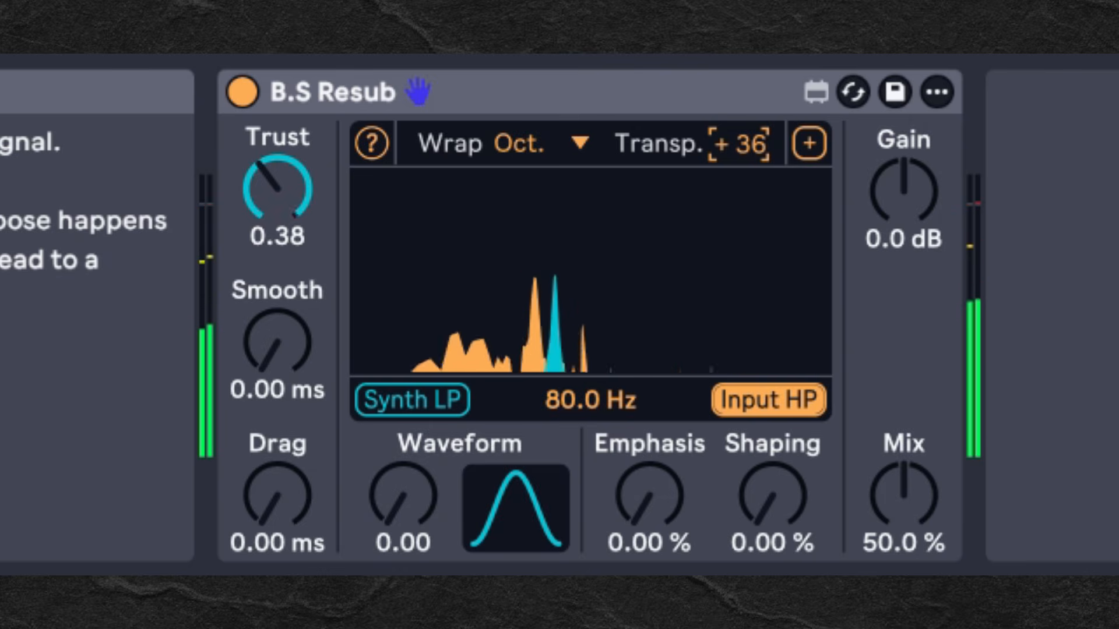
mouse_move(737, 146)
mouse_down()
mouse_move(737, 135)
mouse_move(737, 186)
mouse_move(733, 153)
mouse_up()
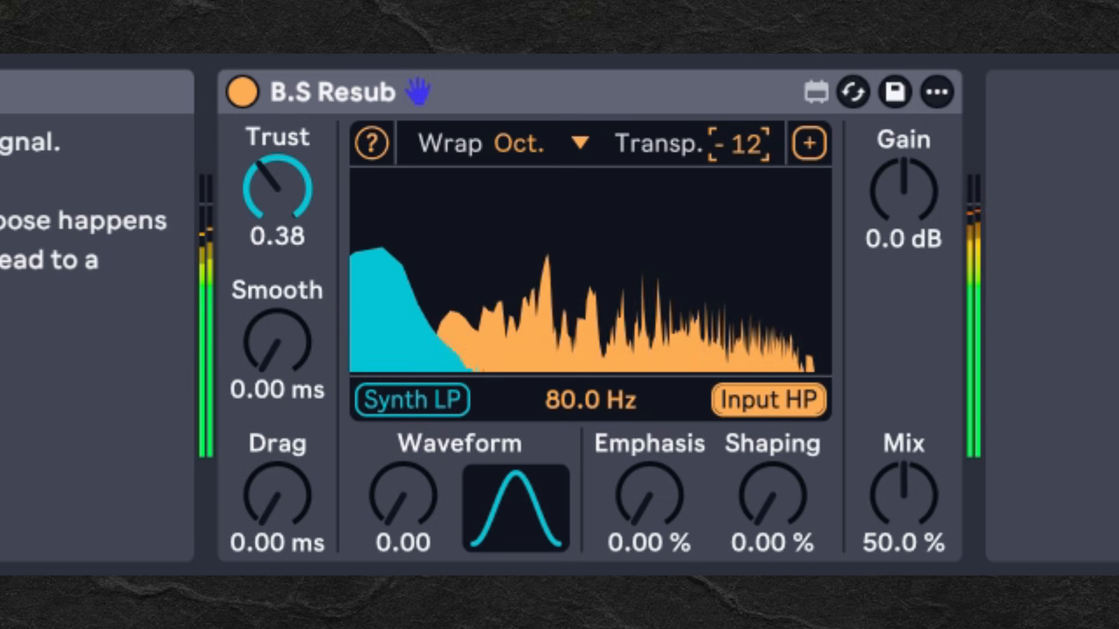
double_click(733, 142)
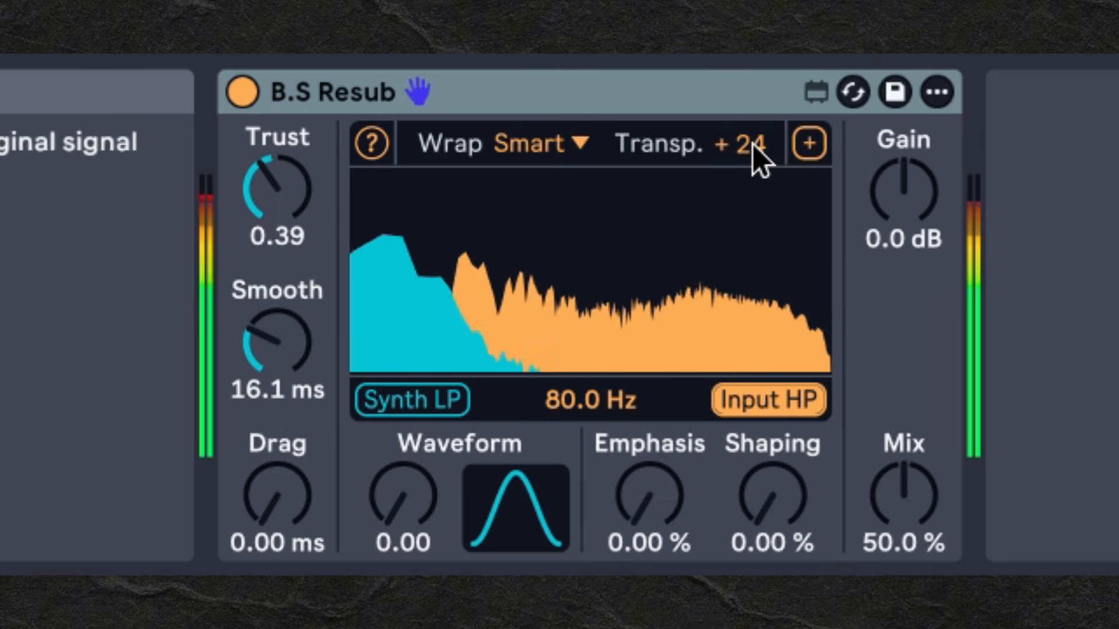
Step: With Wrap on Smart, lower the synth transposition to +12 and to +0, and stop playback
drag(752, 143, 752, 169)
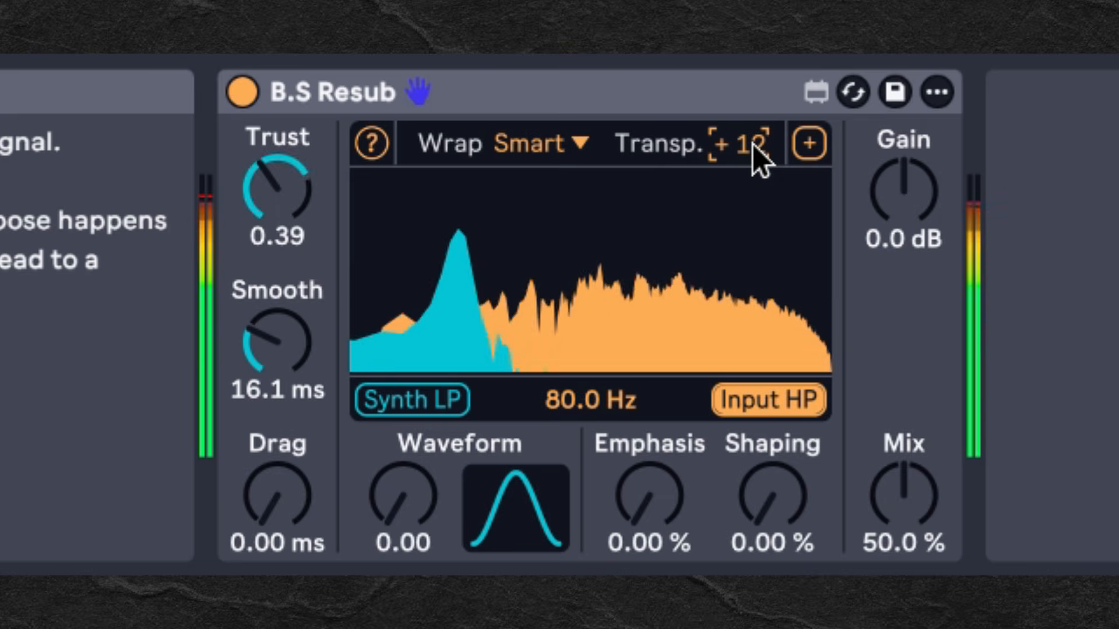
drag(753, 144, 752, 169)
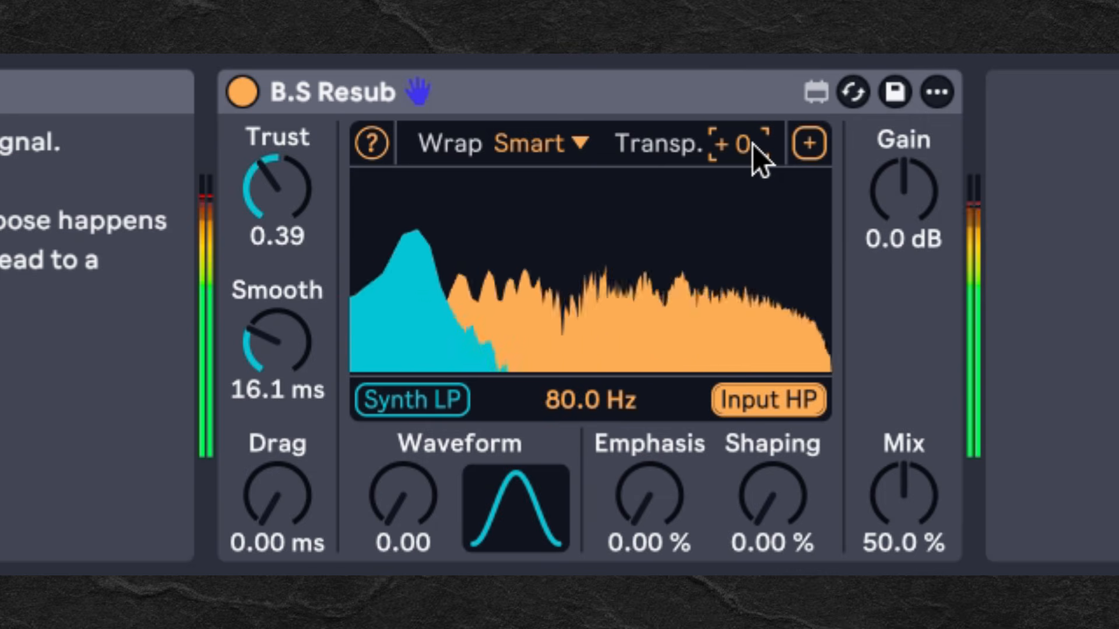
key(space)
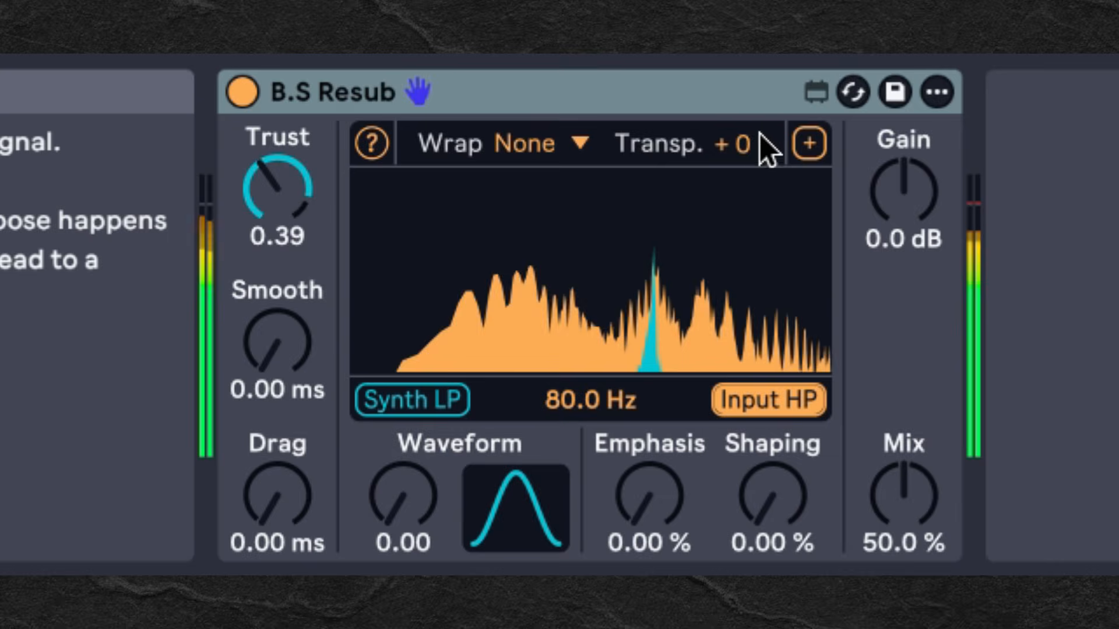
Step: With Wrap on None, try transposing the synth signal by -36 and reset Transp. to its default
drag(741, 144, 741, 245)
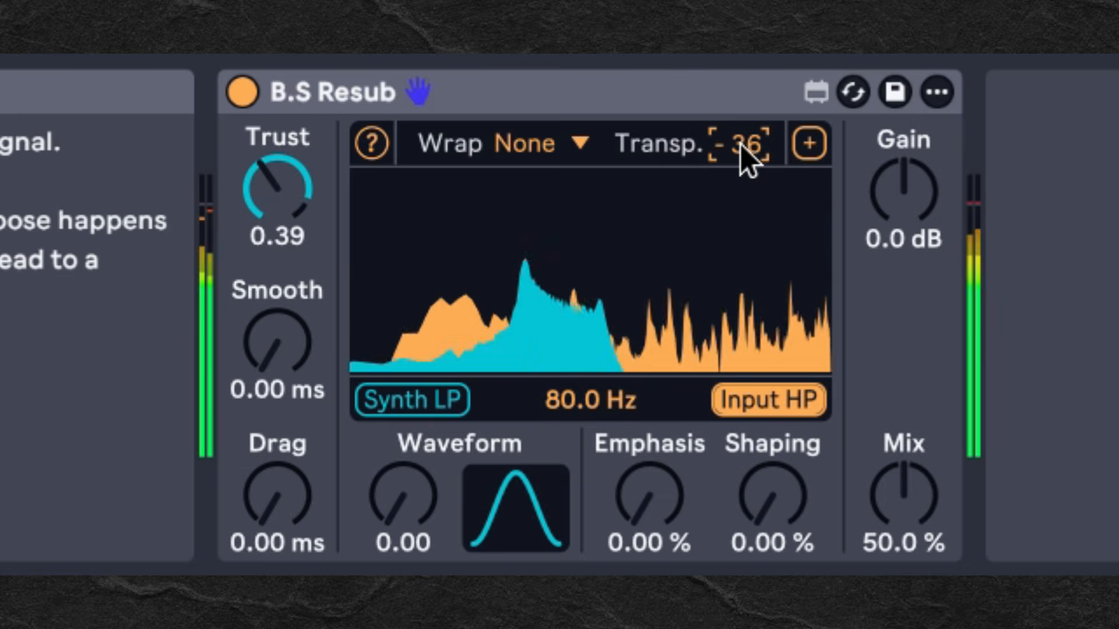
mouse_move(741, 147)
mouse_down()
mouse_move(742, 193)
mouse_move(745, 155)
mouse_up()
key(Delete)
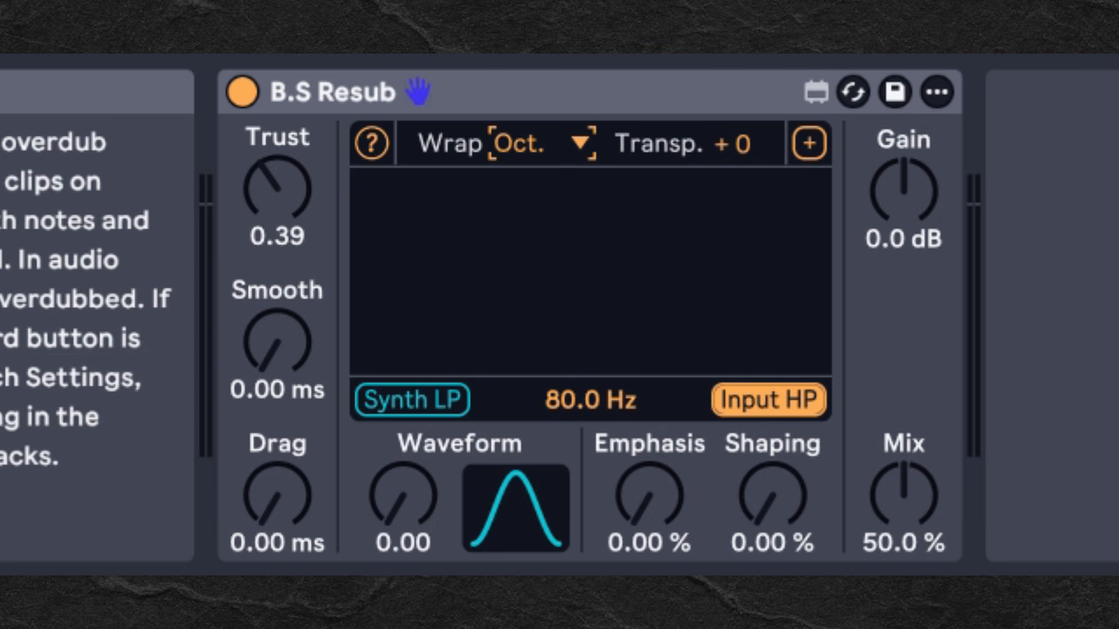
Step: Try a Waveform setting of about 0.63 with Shaping raised to 100 %
click(749, 327)
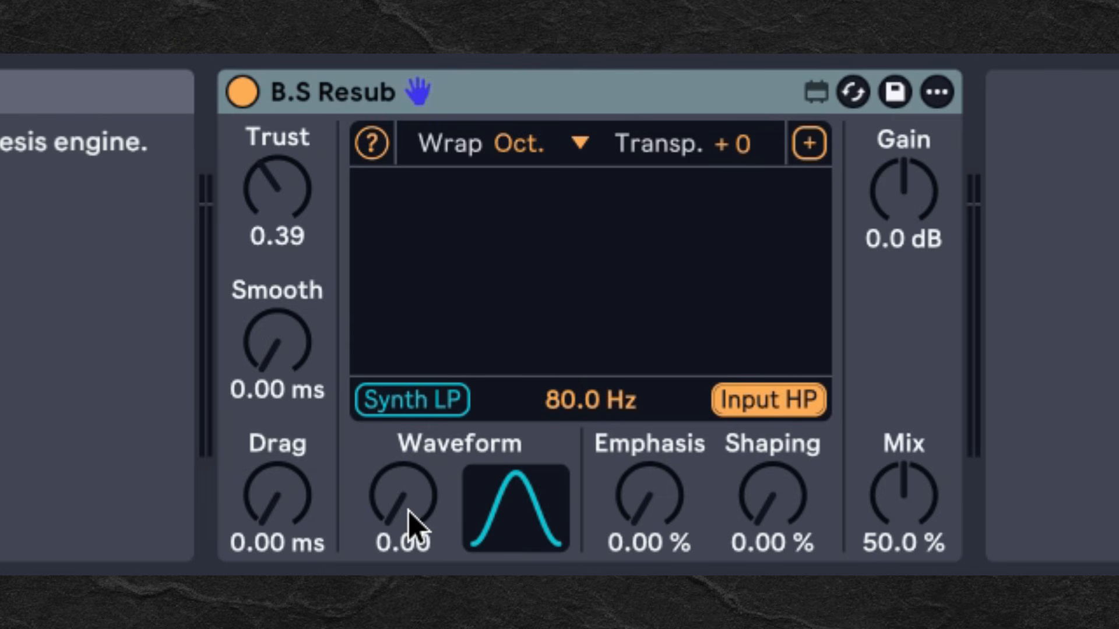
drag(412, 519, 412, 460)
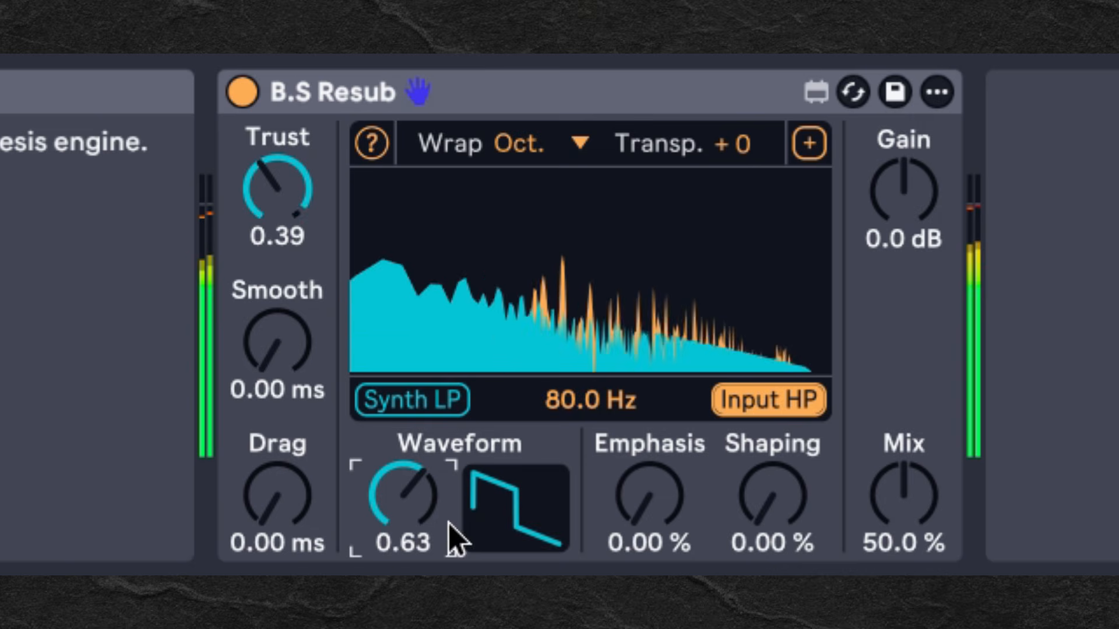
drag(811, 508, 772, 398)
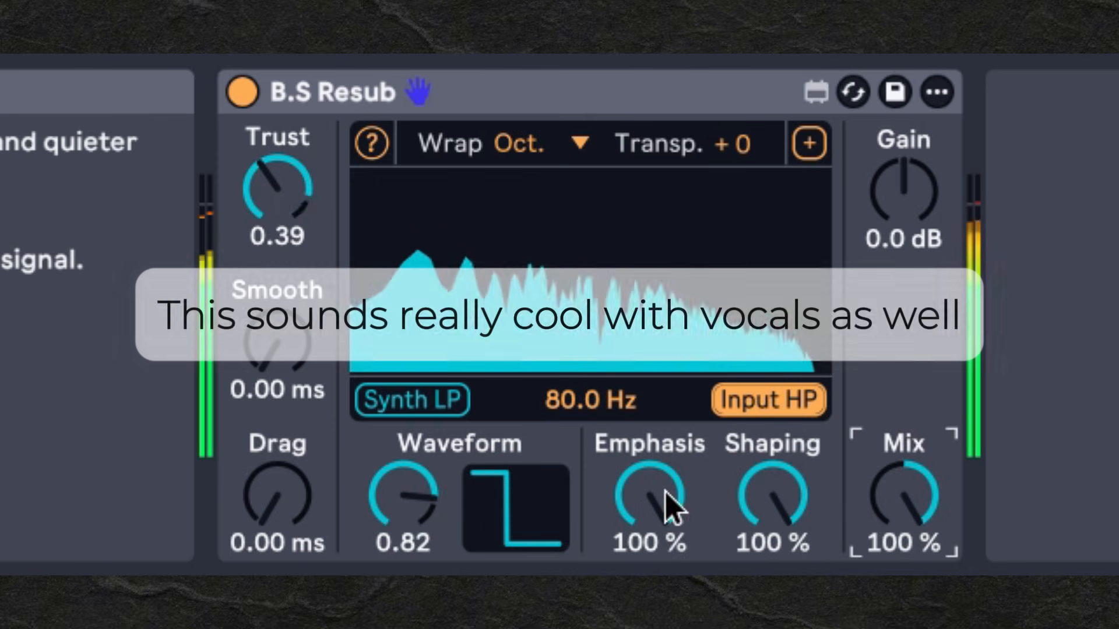
Step: Lower Emphasis and raise it back to 100 %, and compare its effect with the Shaping control at 100 %
drag(636, 517, 637, 593)
drag(640, 513, 640, 463)
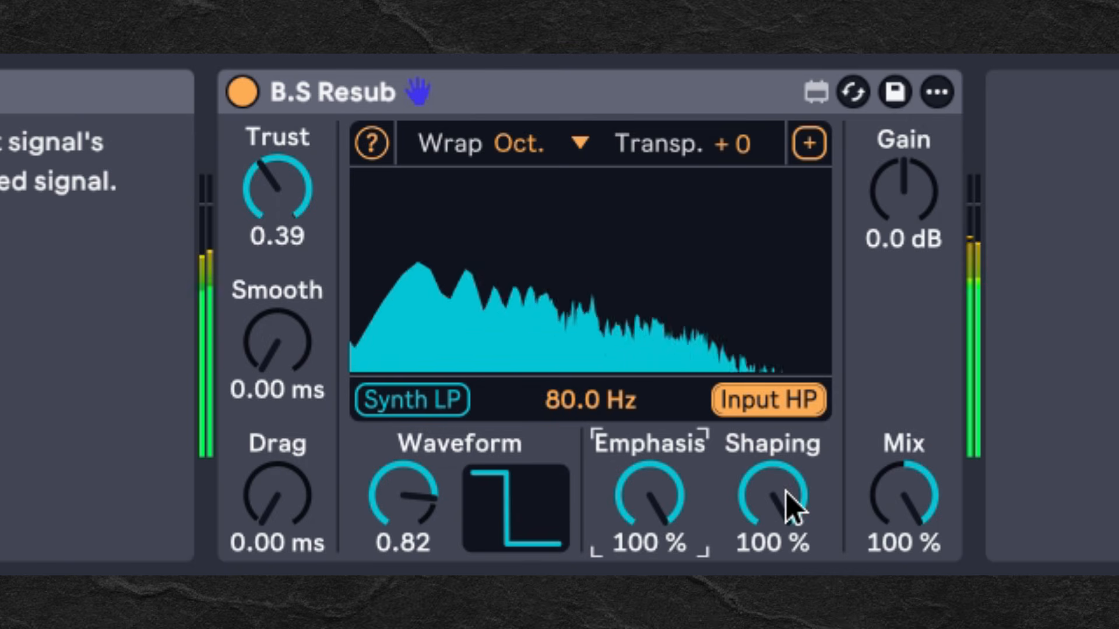
mouse_move(789, 507)
mouse_down()
mouse_move(789, 581)
mouse_move(789, 509)
mouse_up()
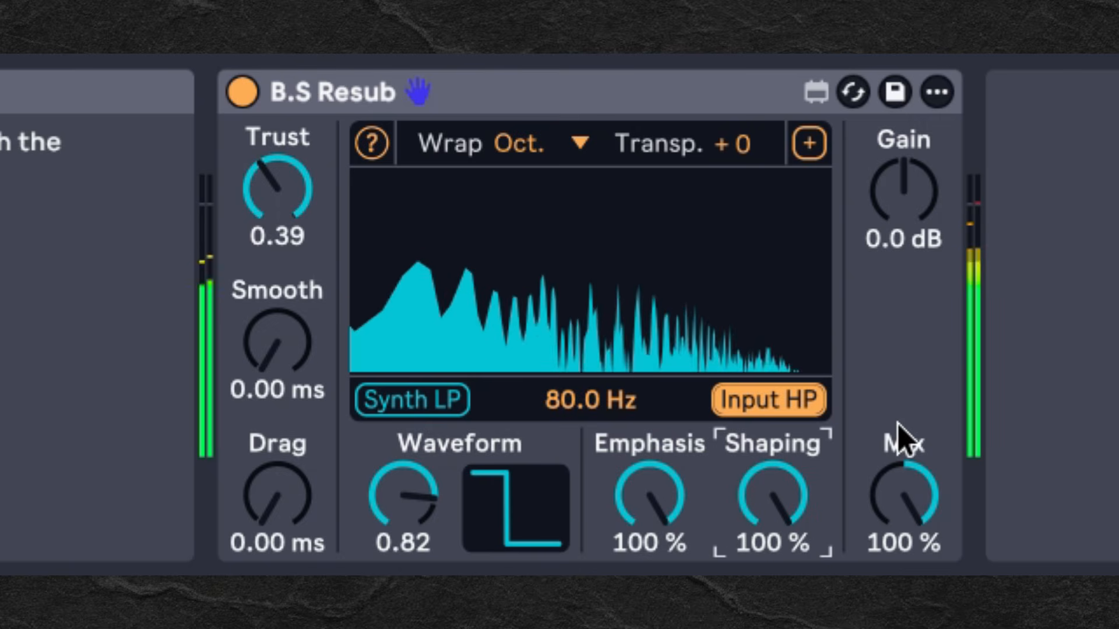
Step: Play the fully wet signal, raise Gain to 24 dB, and reduce Mix to 28.3 %
click(1100, 198)
key(space)
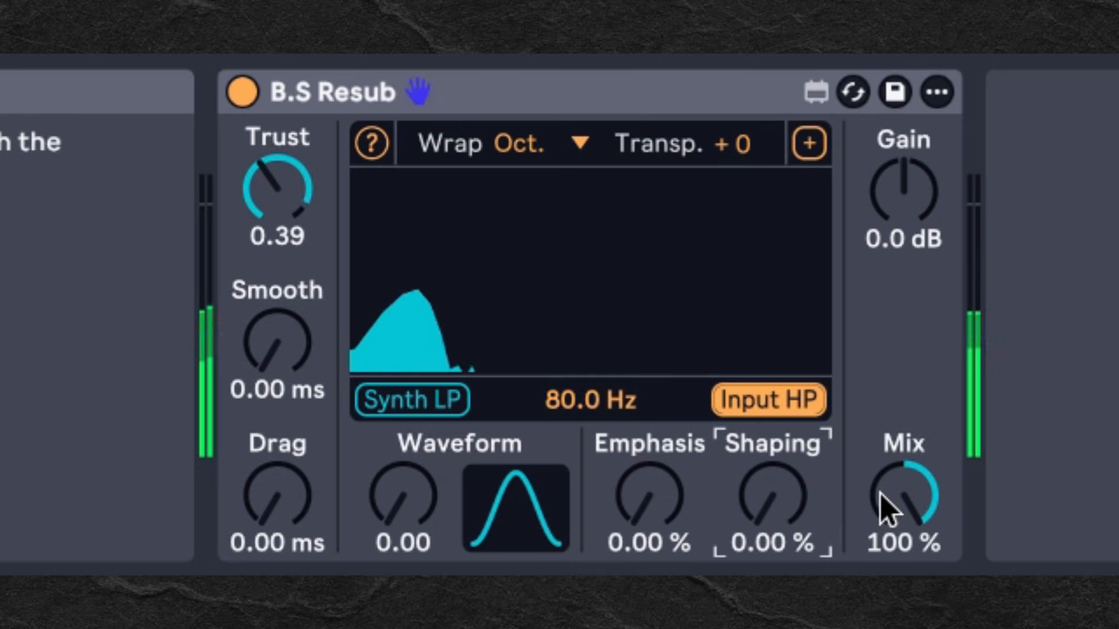
mouse_move(886, 512)
mouse_down()
mouse_move(887, 588)
mouse_move(886, 511)
mouse_up()
drag(902, 191, 902, 148)
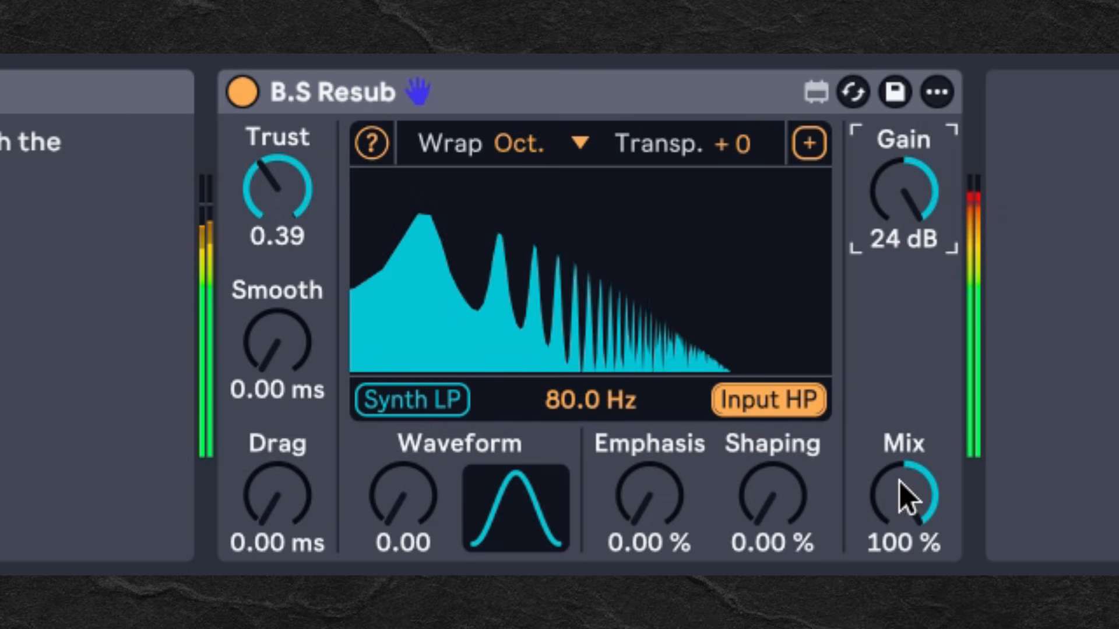
drag(901, 495, 901, 549)
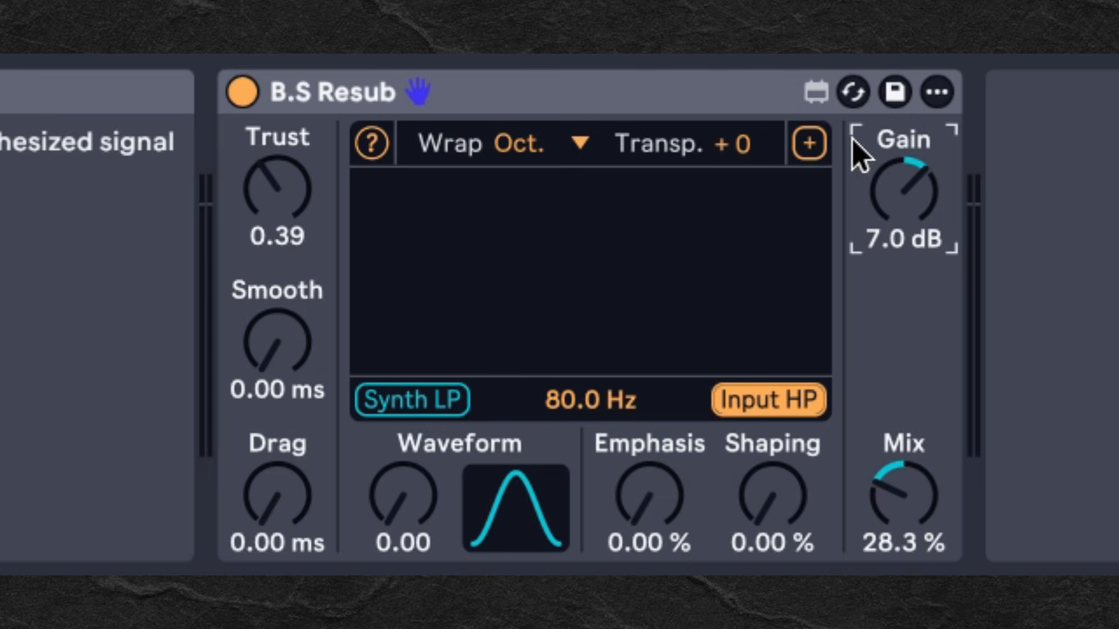
Step: Enable Quantize in the device's extra settings and let it follow the Live set's scale, choosing Whole Tone for the set
click(807, 143)
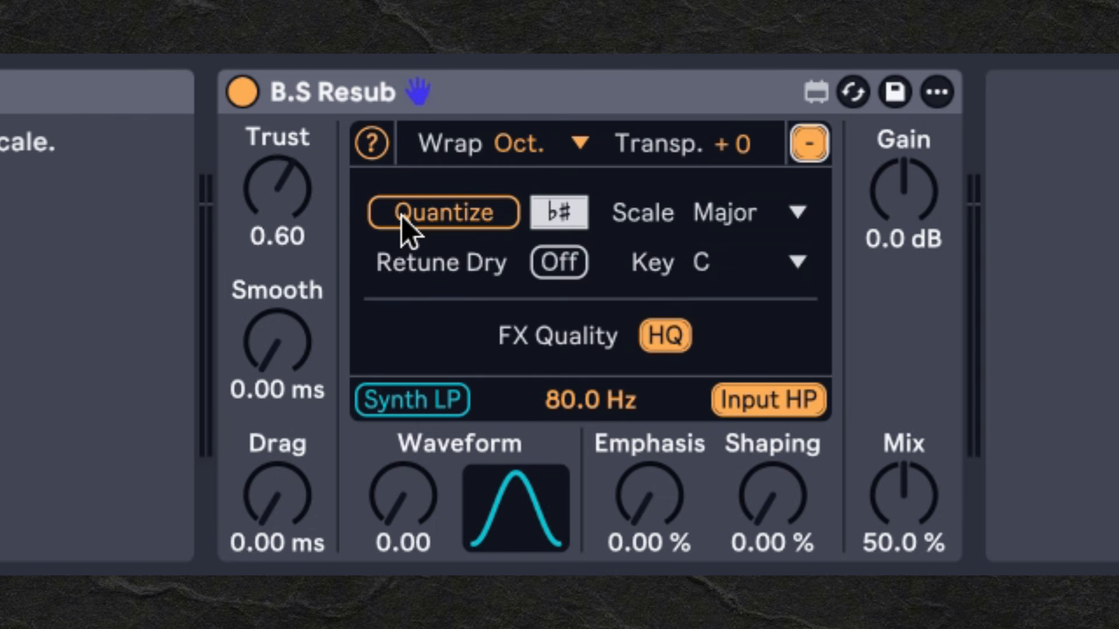
click(402, 216)
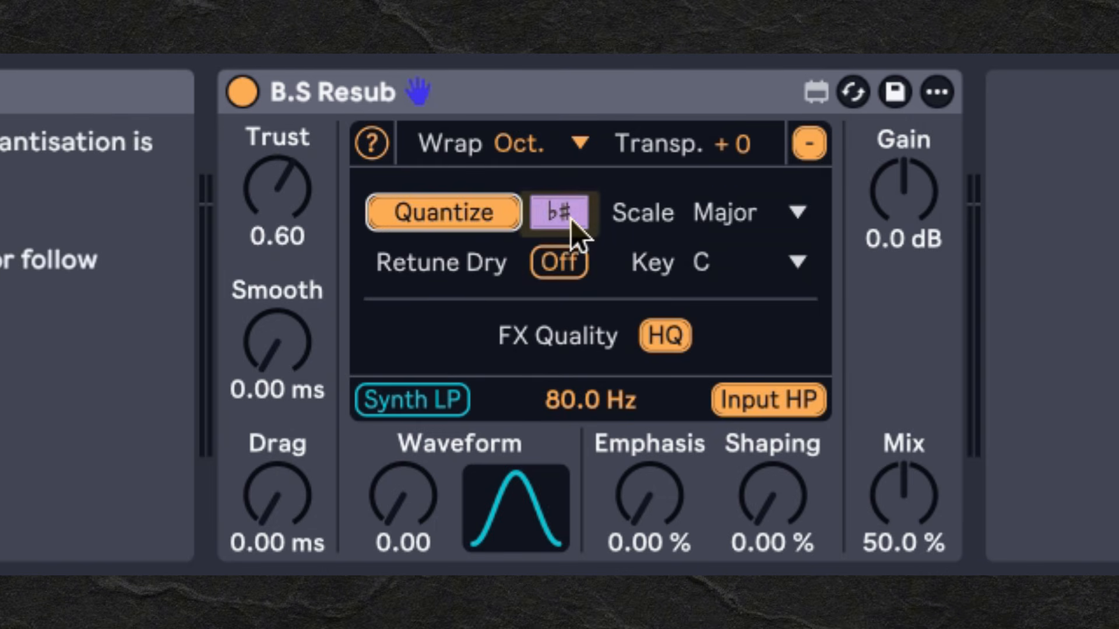
click(566, 213)
click(566, 214)
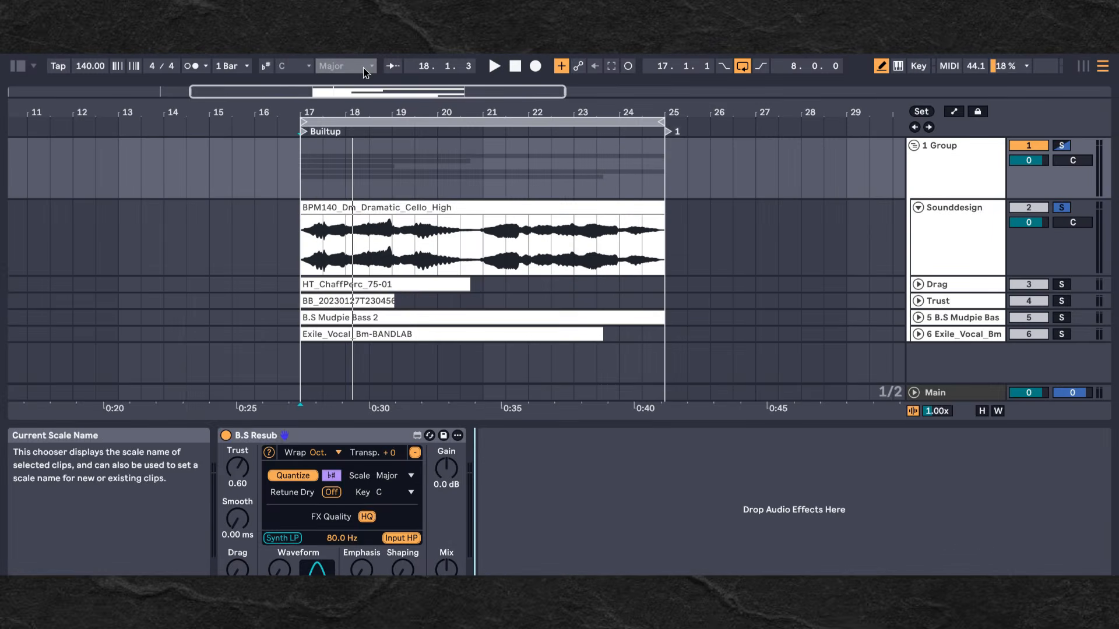
click(347, 65)
click(358, 181)
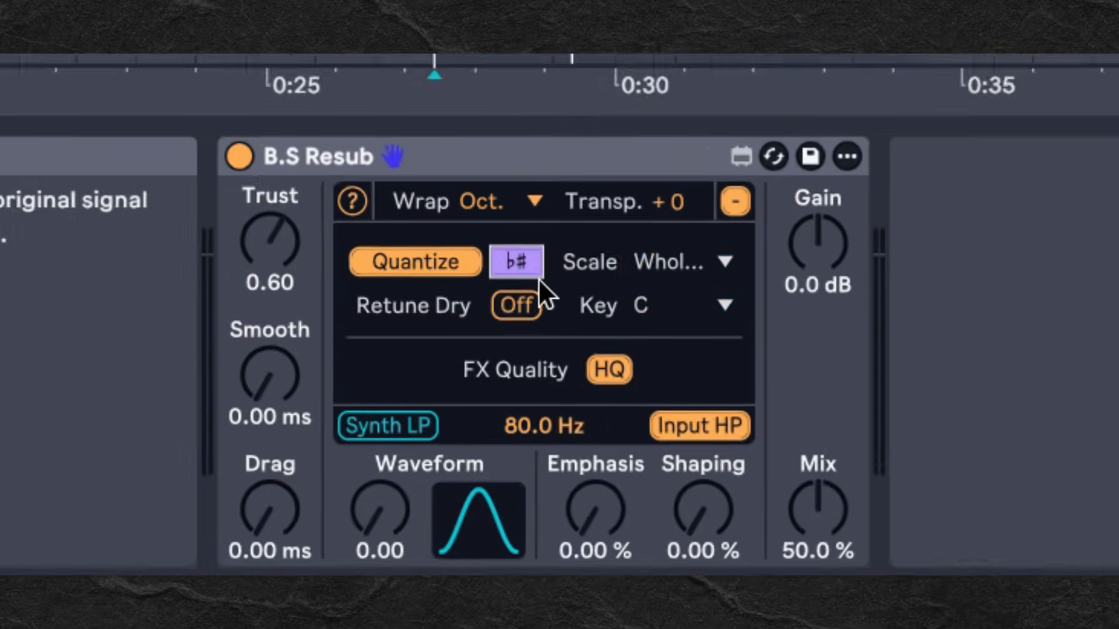
Step: Turn off following the set's scale and quantize to the Phrygian scale in the key of D
click(331, 476)
click(390, 476)
click(757, 425)
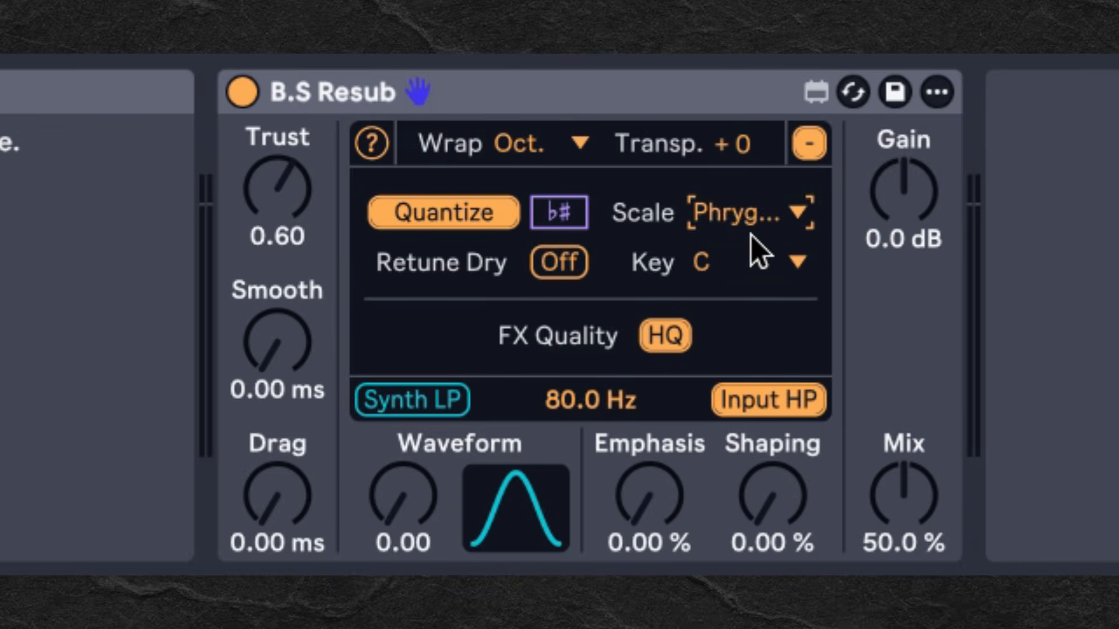
click(751, 259)
click(746, 57)
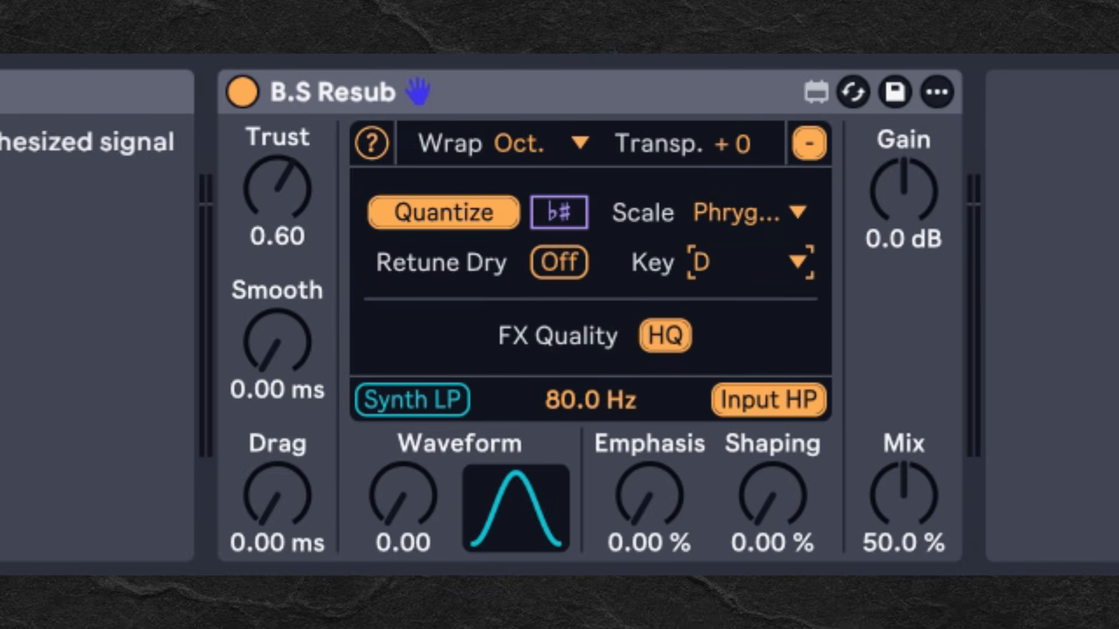
Step: Turn on Retune Dry so the dry input is quantized to the selected scale as well
click(992, 286)
click(539, 262)
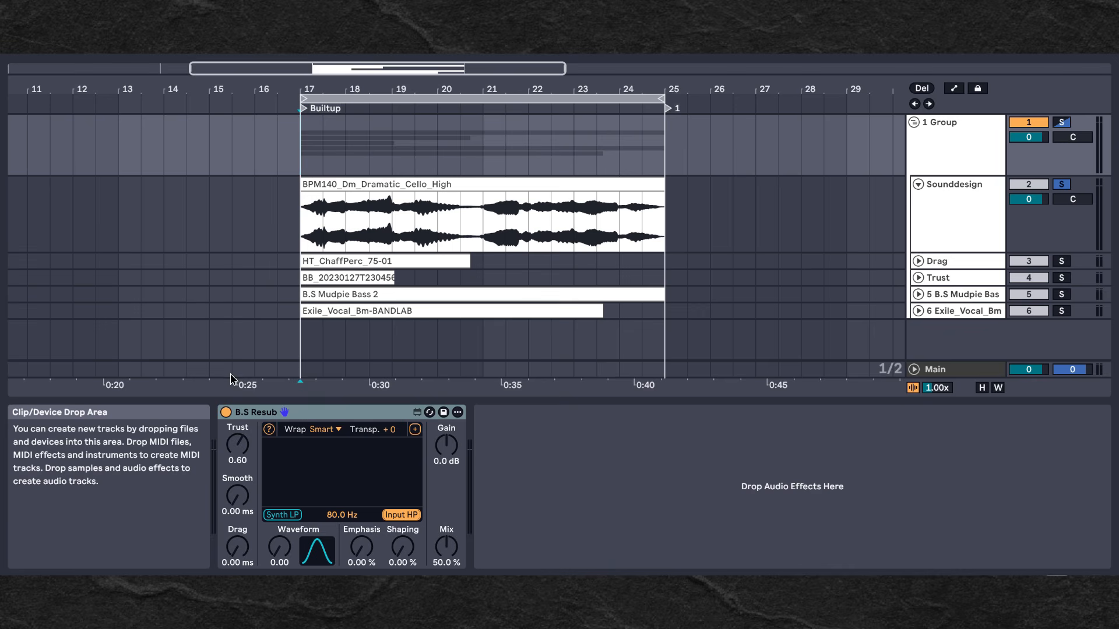
Step: Play the cello loop with B.S Resub bypassed and active, set Trust to 0.53, and raise Mix to about 68 %
click(227, 413)
key(space)
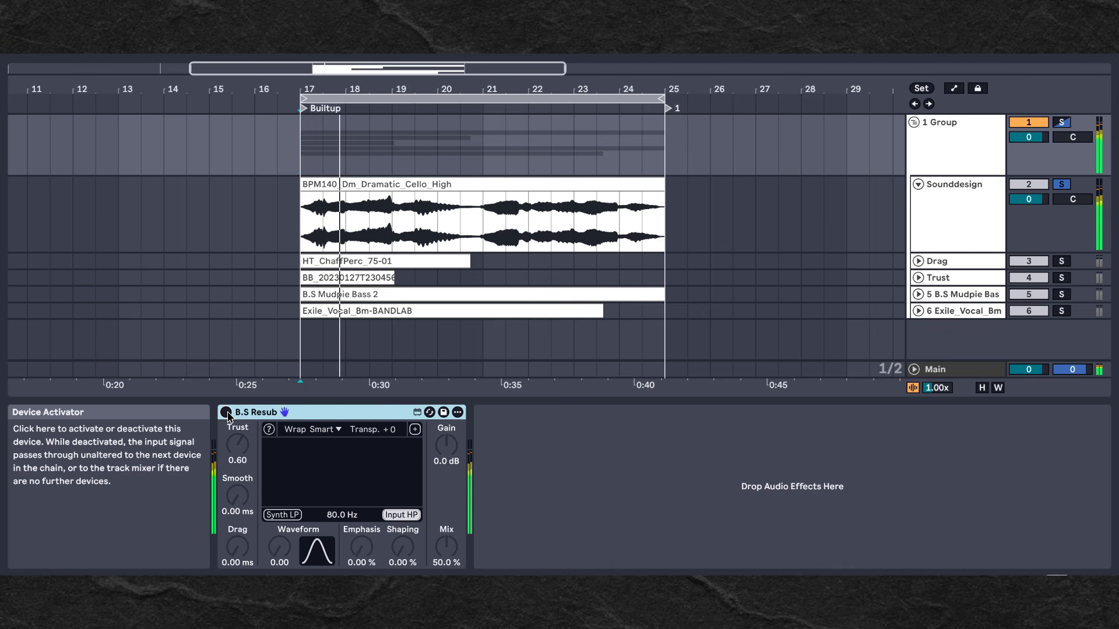
click(226, 412)
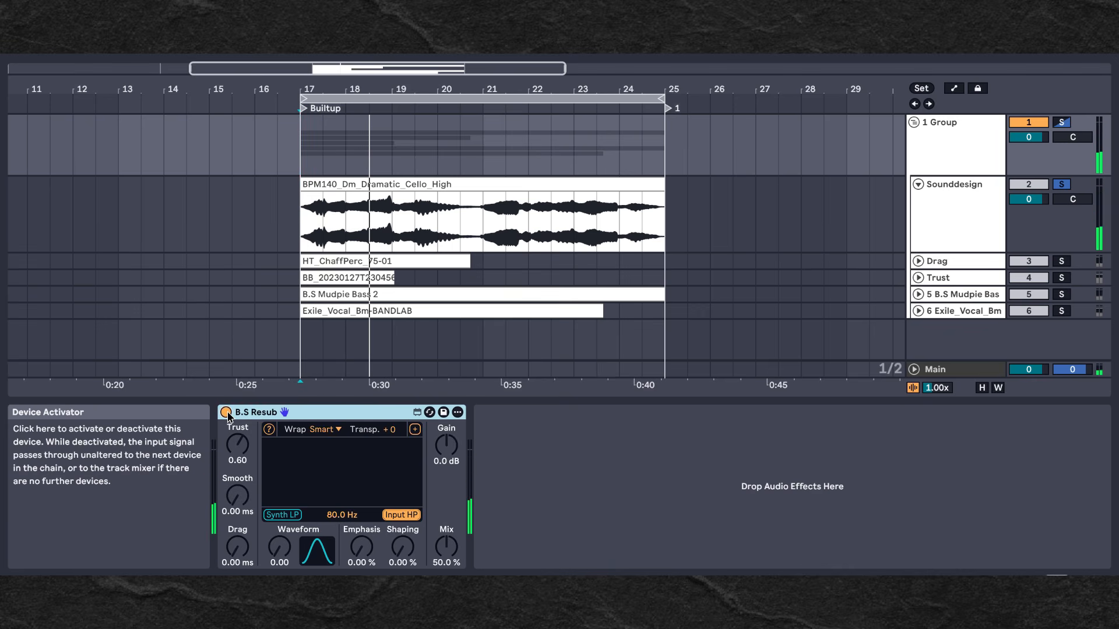
drag(238, 444, 237, 452)
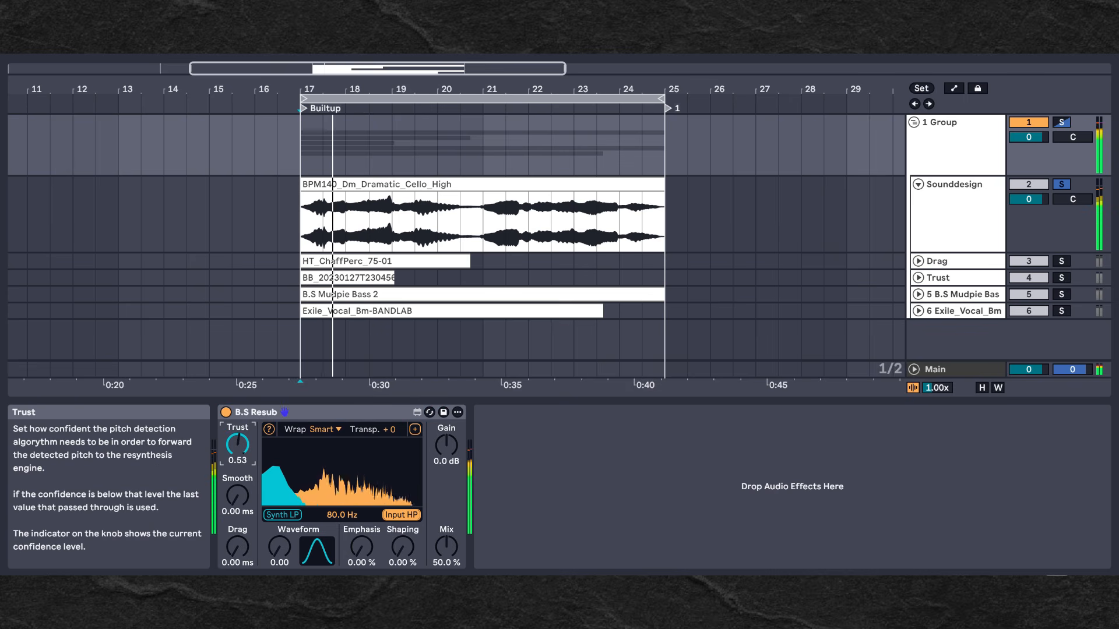
drag(446, 546, 446, 538)
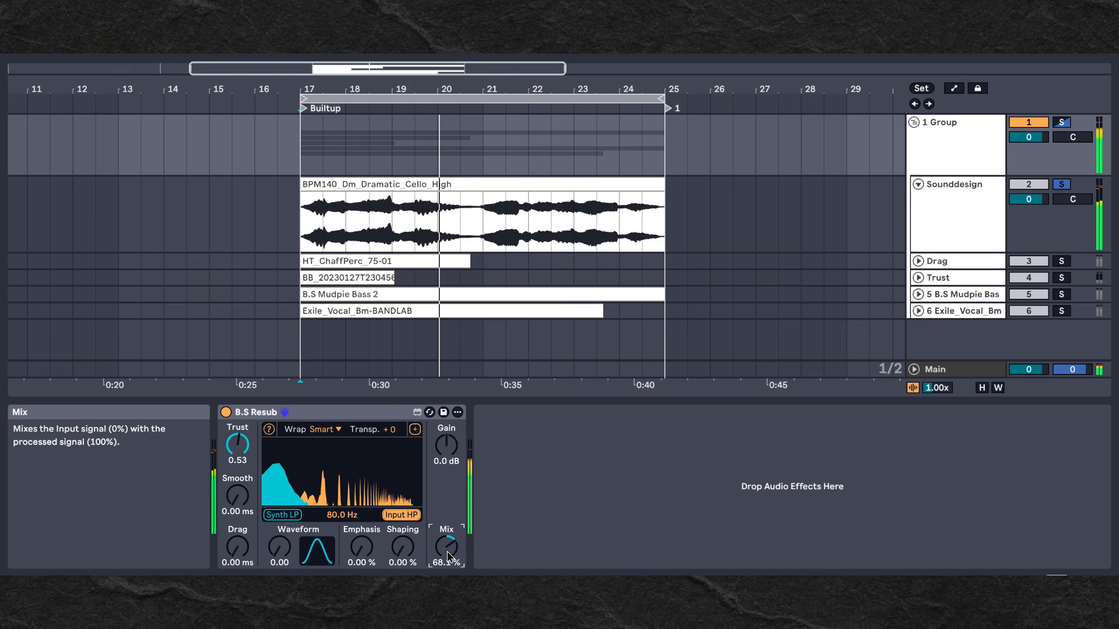
Step: Play the percussion loop and the Trust track's sample while raising Mix from dry, reaching 52.8 % on the Trust track
click(305, 261)
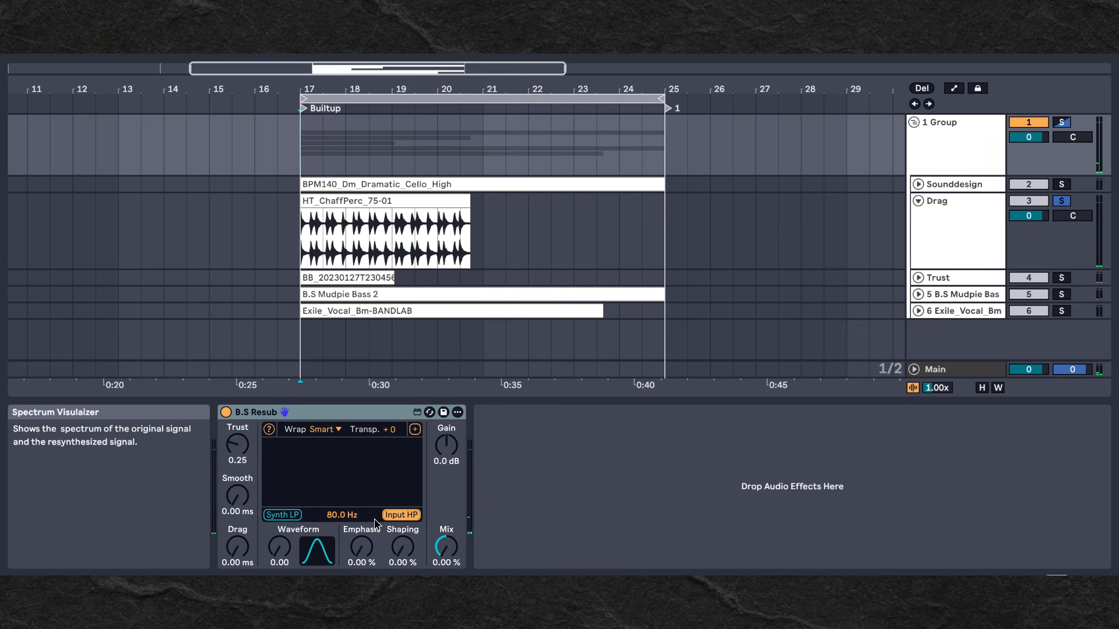
key(space)
drag(447, 547, 446, 517)
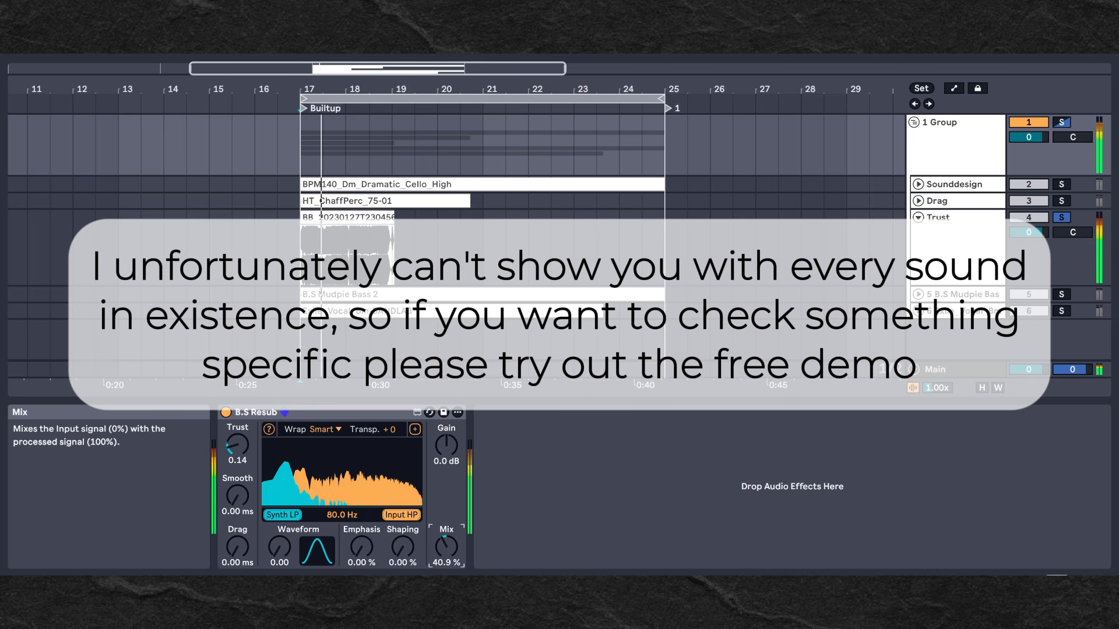
mouse_move(446, 547)
mouse_down()
mouse_move(447, 520)
mouse_move(447, 543)
mouse_up()
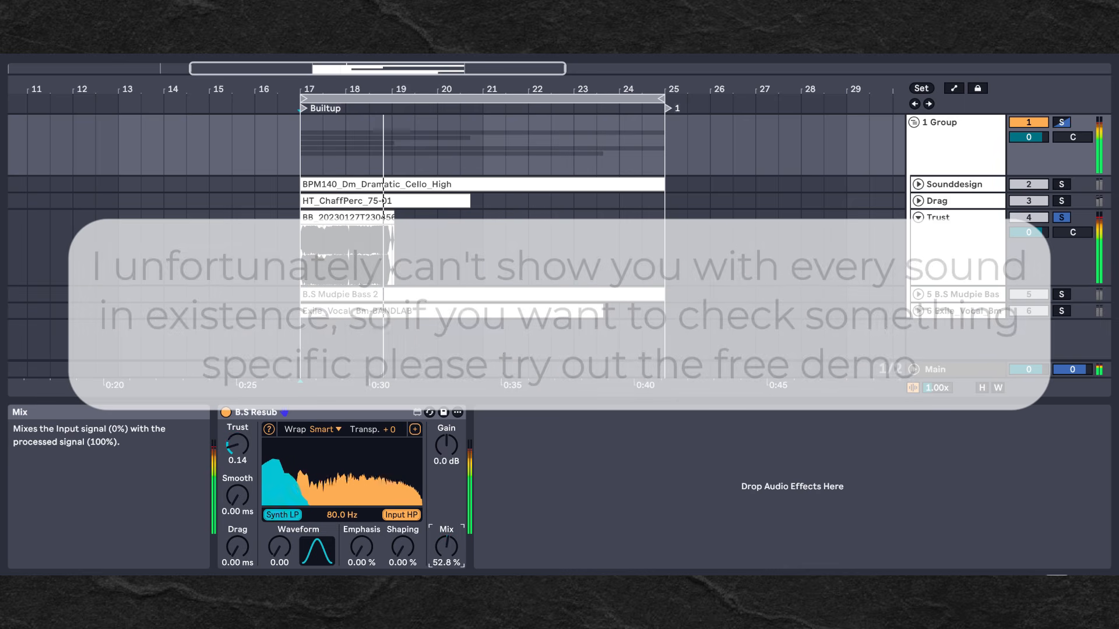
key(space)
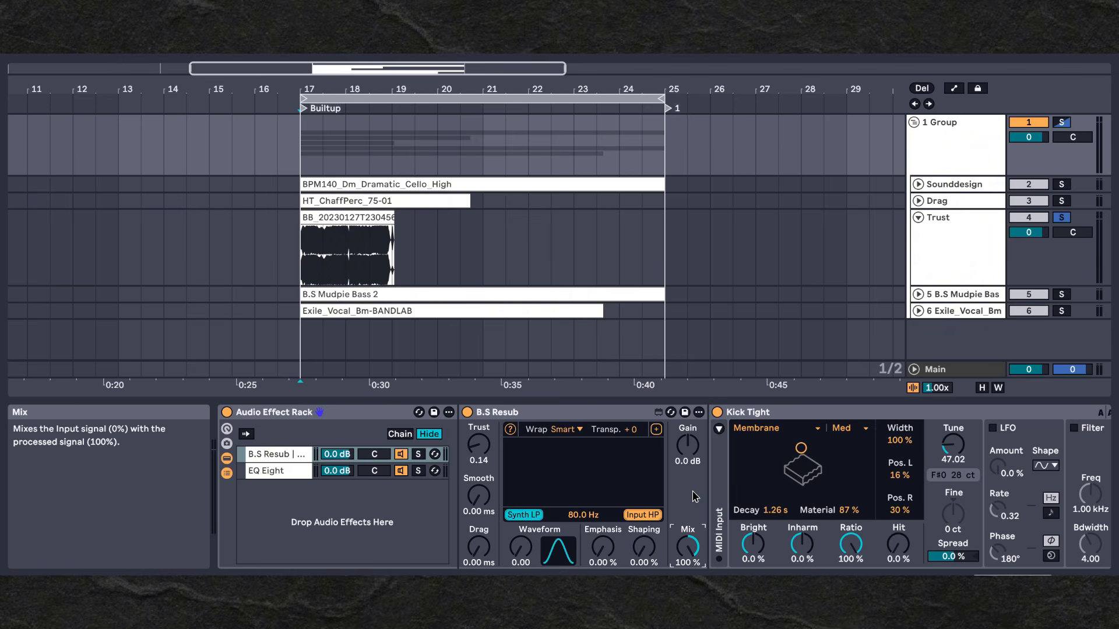
Step: Inspect the Audio Effect Rack's two parallel chains, the EQ Eight low cut and the B.S Resub chain
click(297, 498)
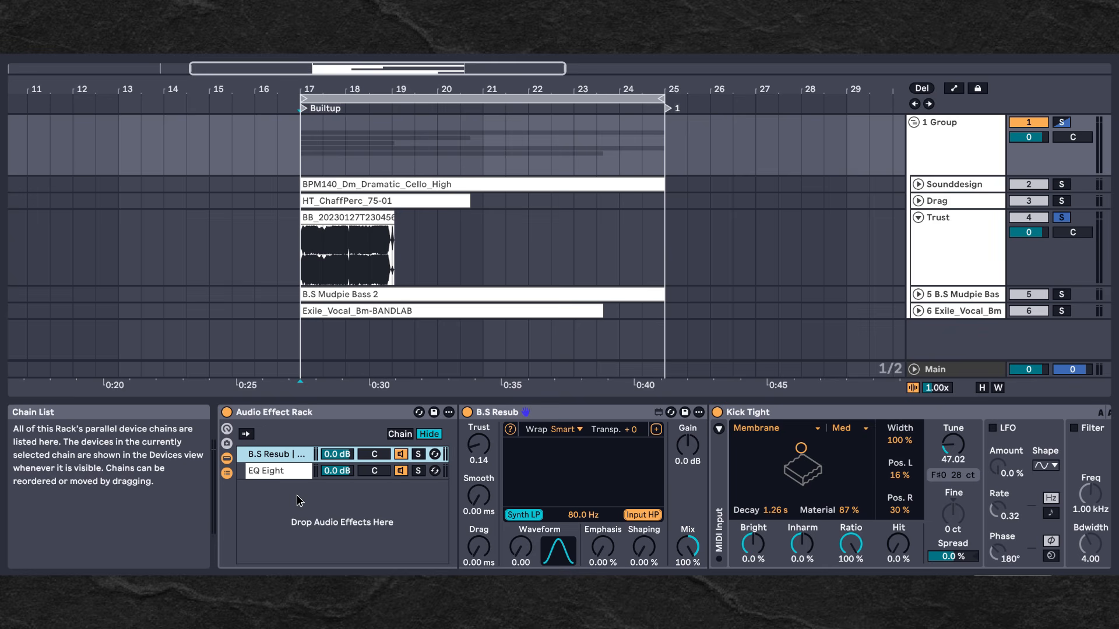
click(267, 473)
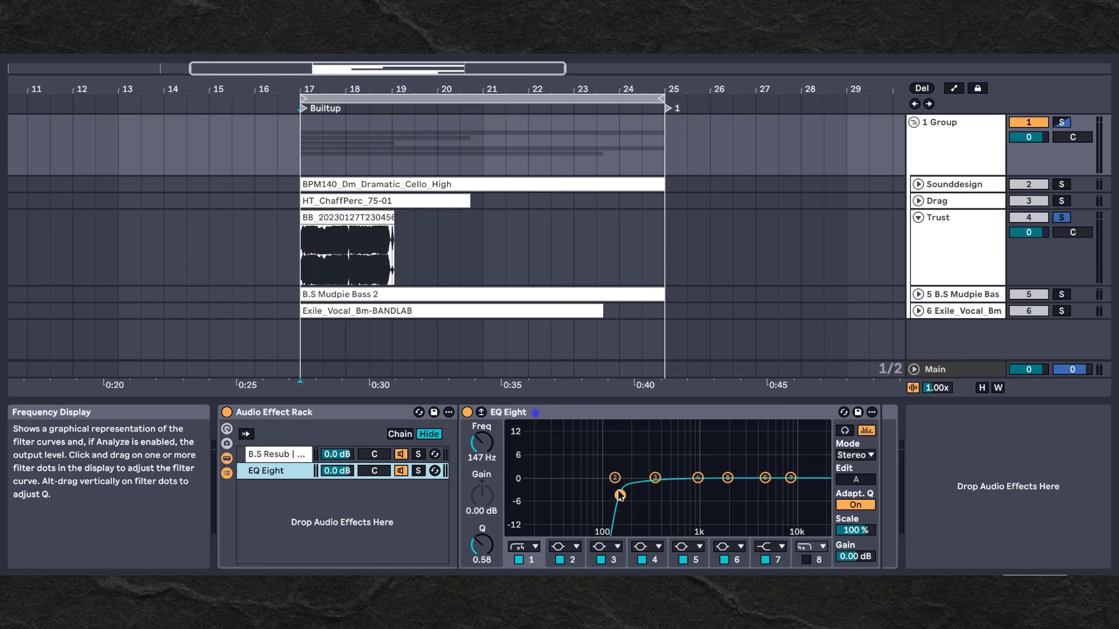
click(267, 456)
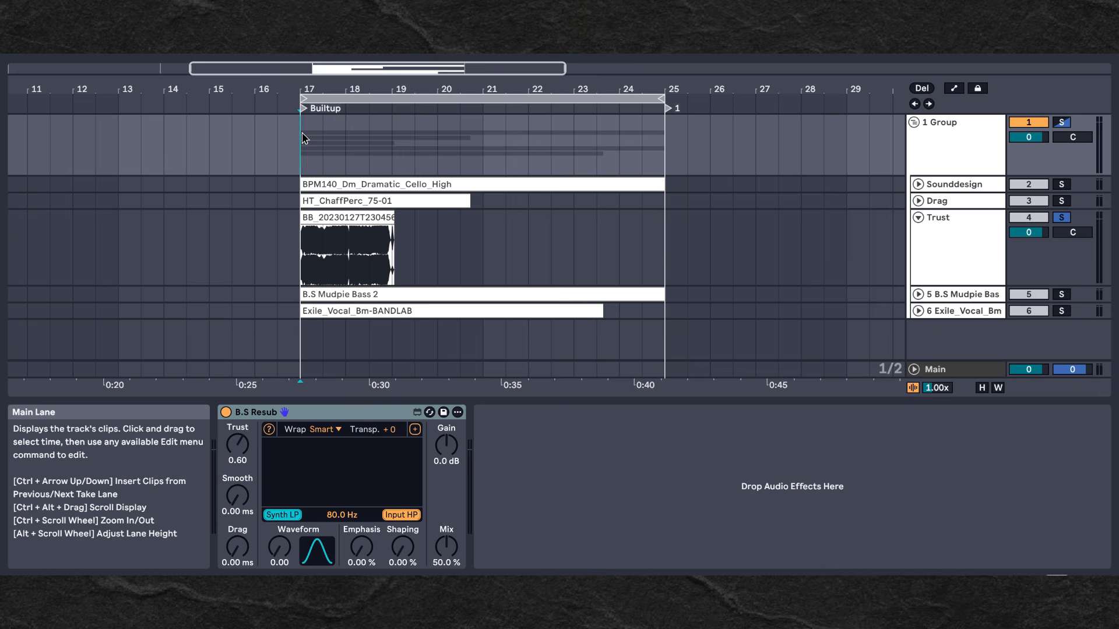
Step: Set Mix to 100 % and Waveform to 0.76, disable Synth LP, and raise Smooth on the vocal track's B.S Resub
drag(446, 546, 446, 513)
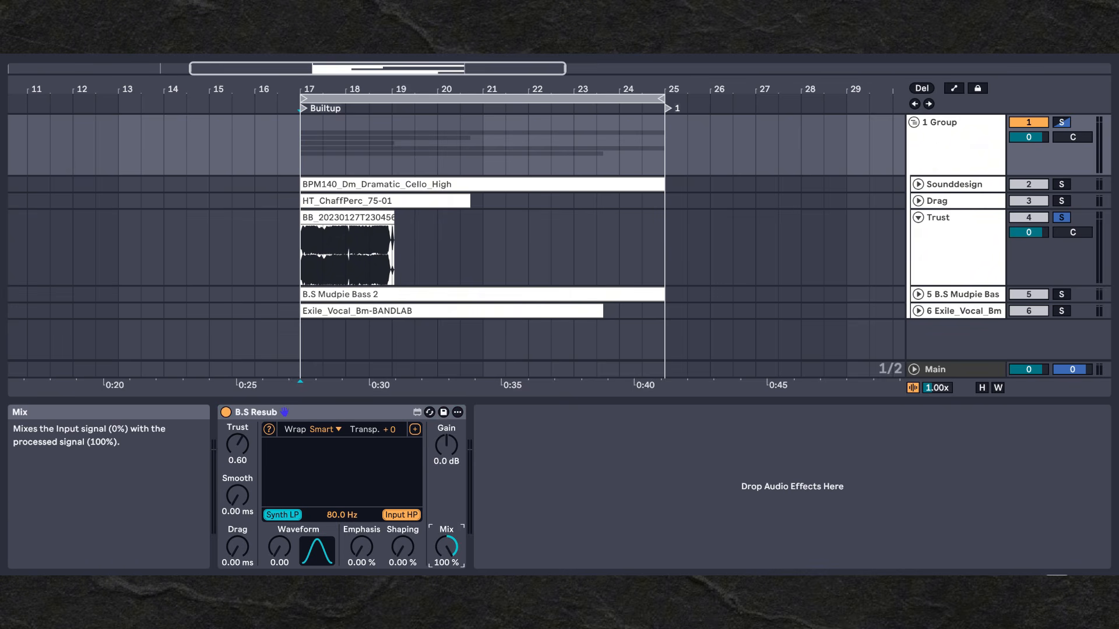
drag(279, 547, 279, 503)
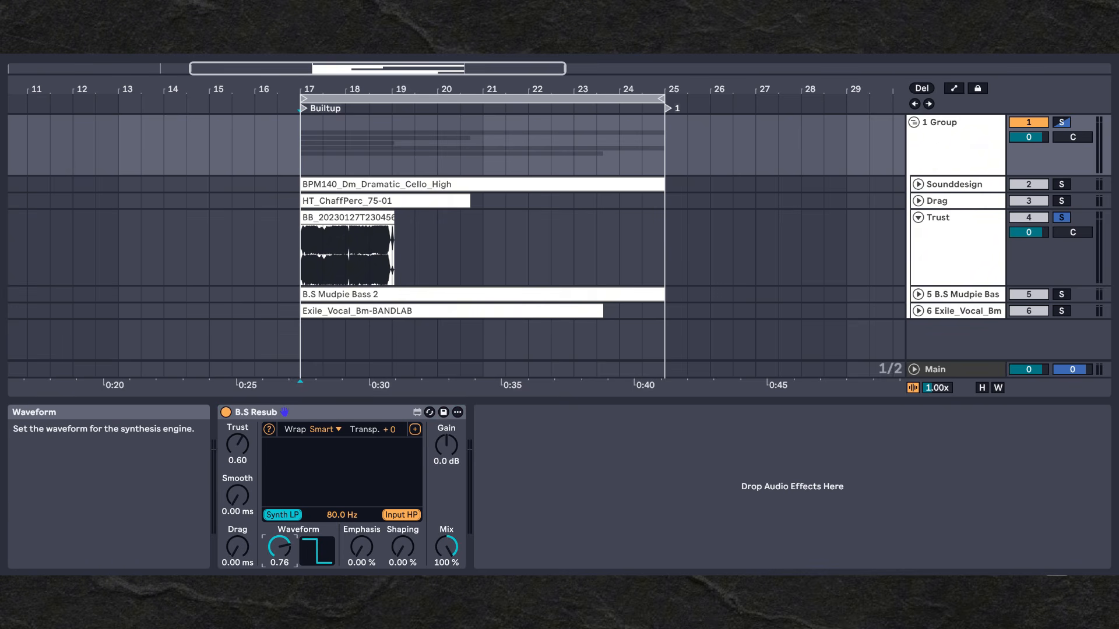
click(283, 515)
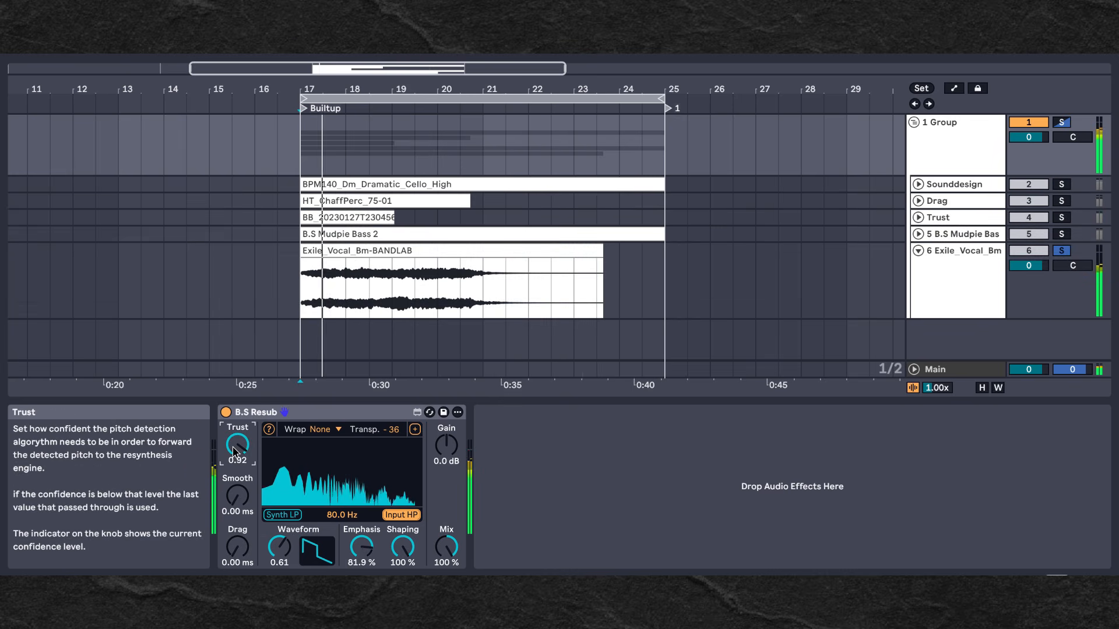
drag(237, 495, 237, 480)
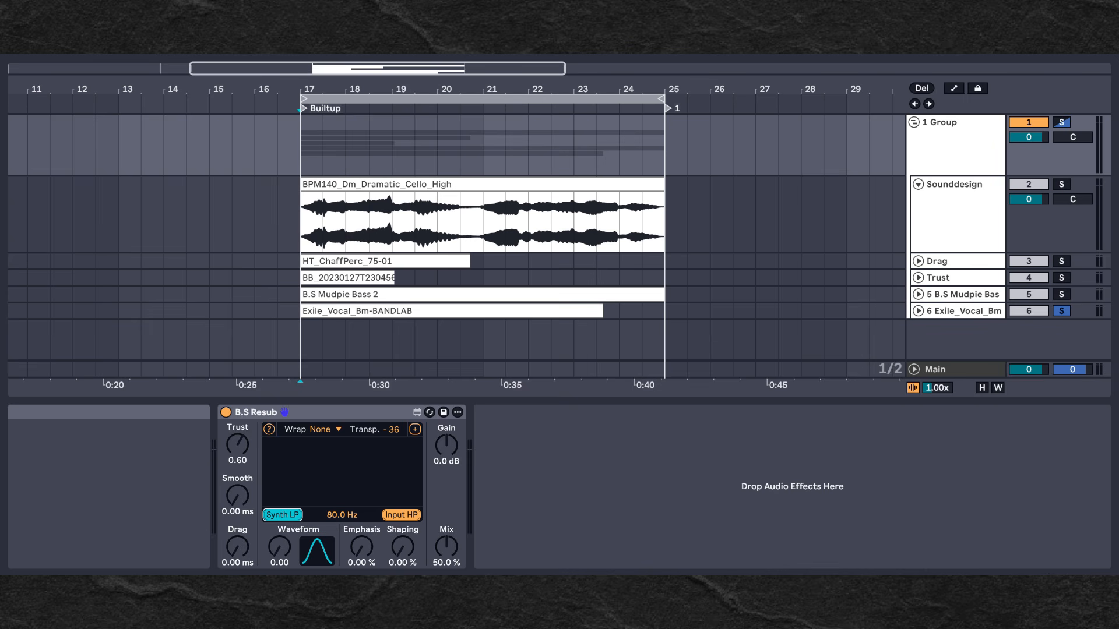
Step: Reduce Mix to 27.2 %, disable Synth LP, and set Trust to 0.83
drag(446, 546, 446, 559)
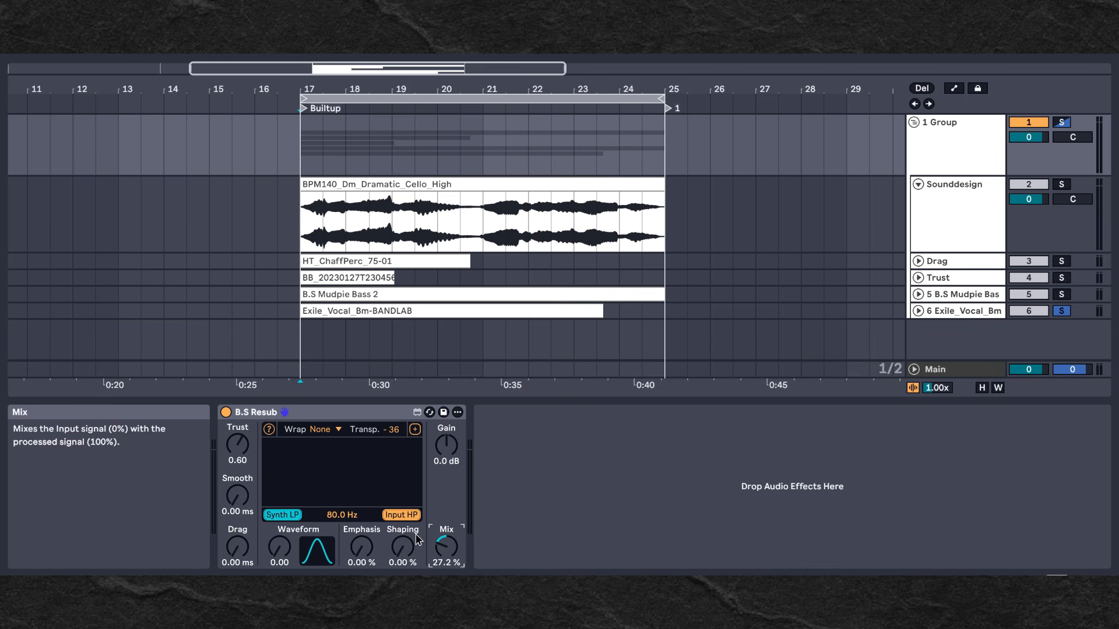
click(288, 515)
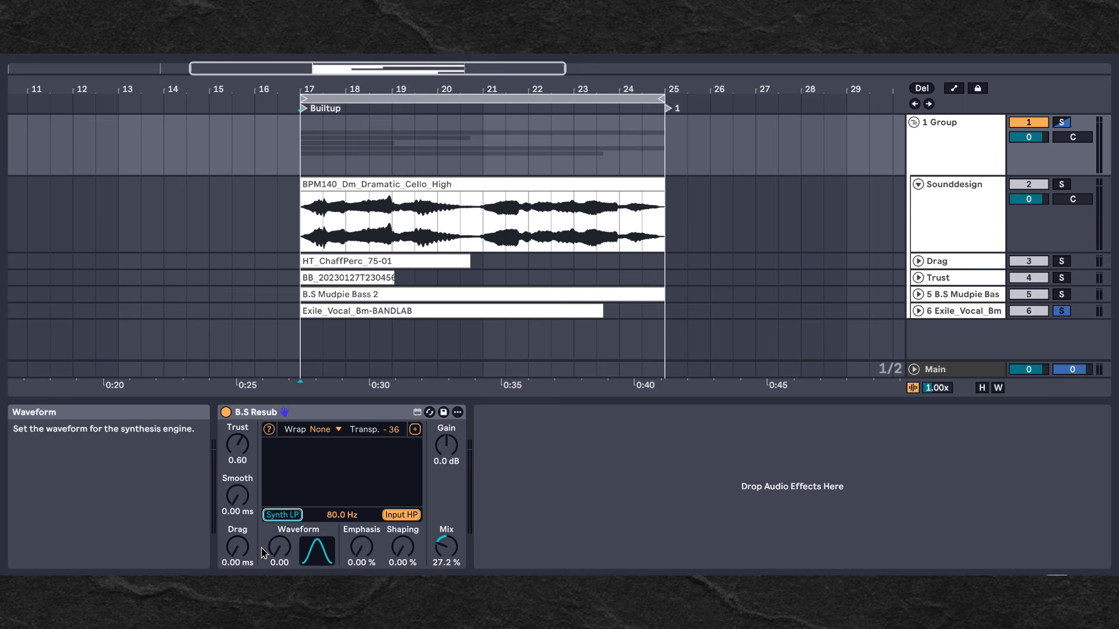
click(237, 445)
drag(237, 445, 238, 448)
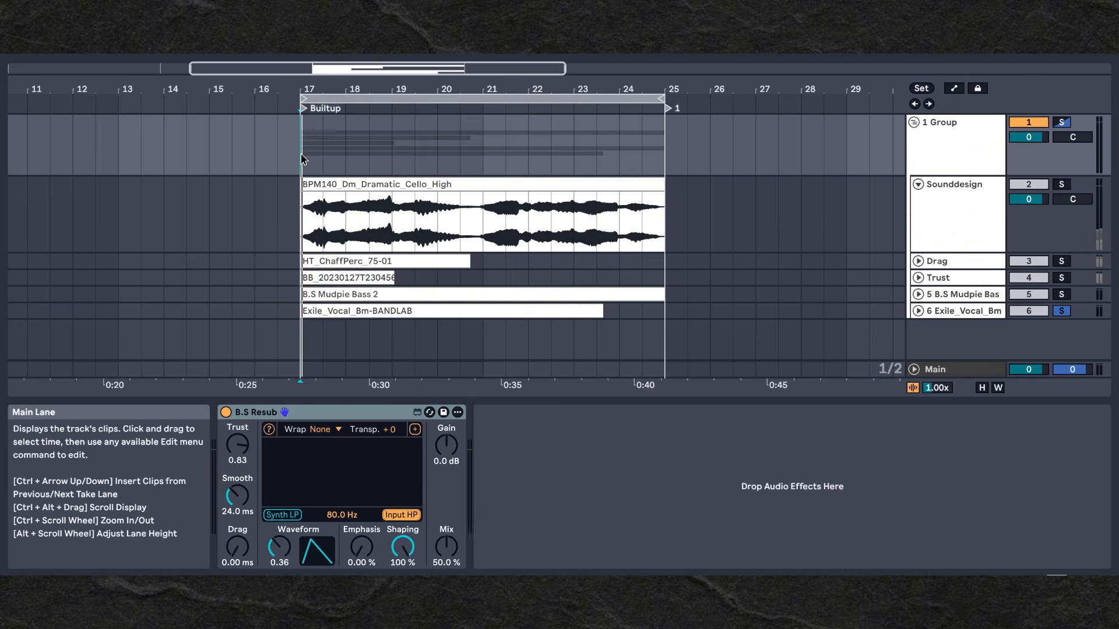
Step: Play the vocal, raise Mix to 66.5 %, transpose the resynthesized layer up to +24, and adjust Trust
key(space)
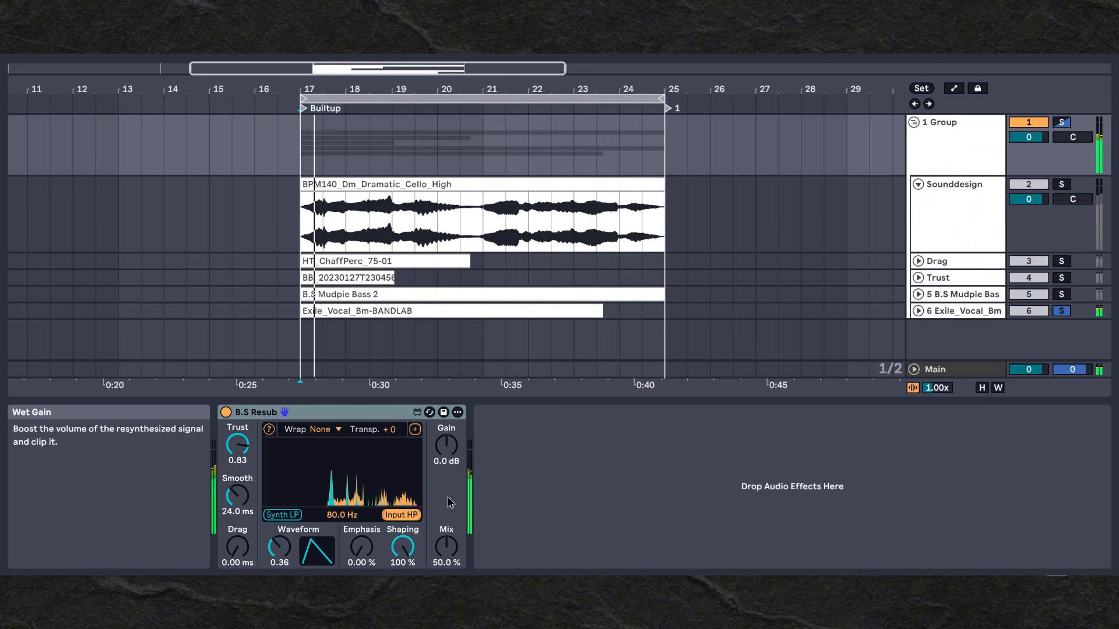
mouse_move(446, 546)
mouse_down()
mouse_move(446, 571)
mouse_move(446, 538)
mouse_up()
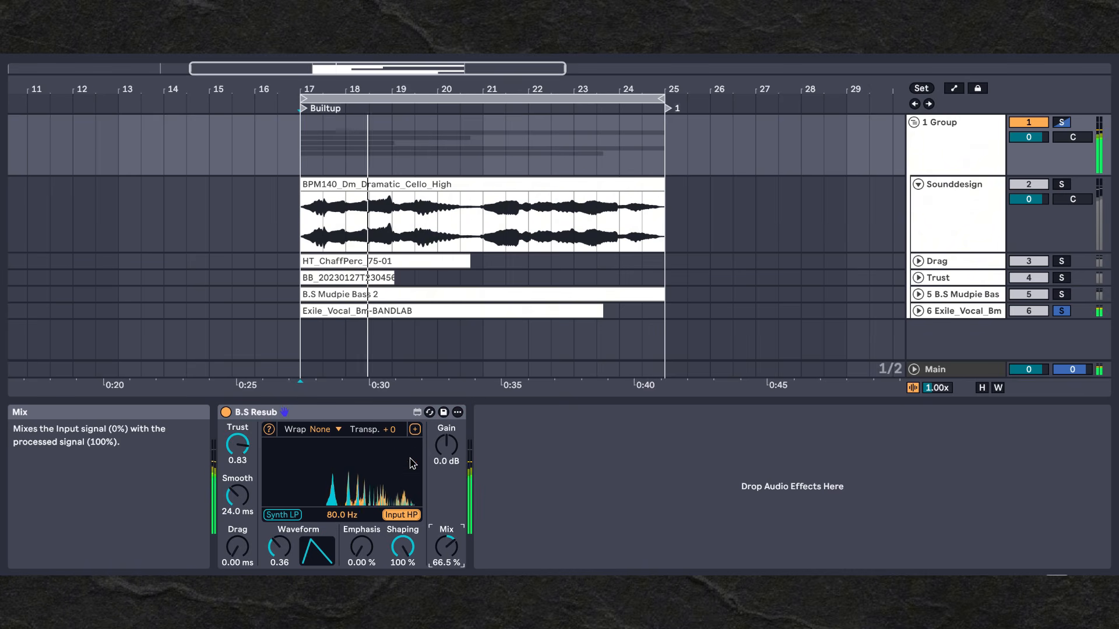
drag(392, 429, 391, 411)
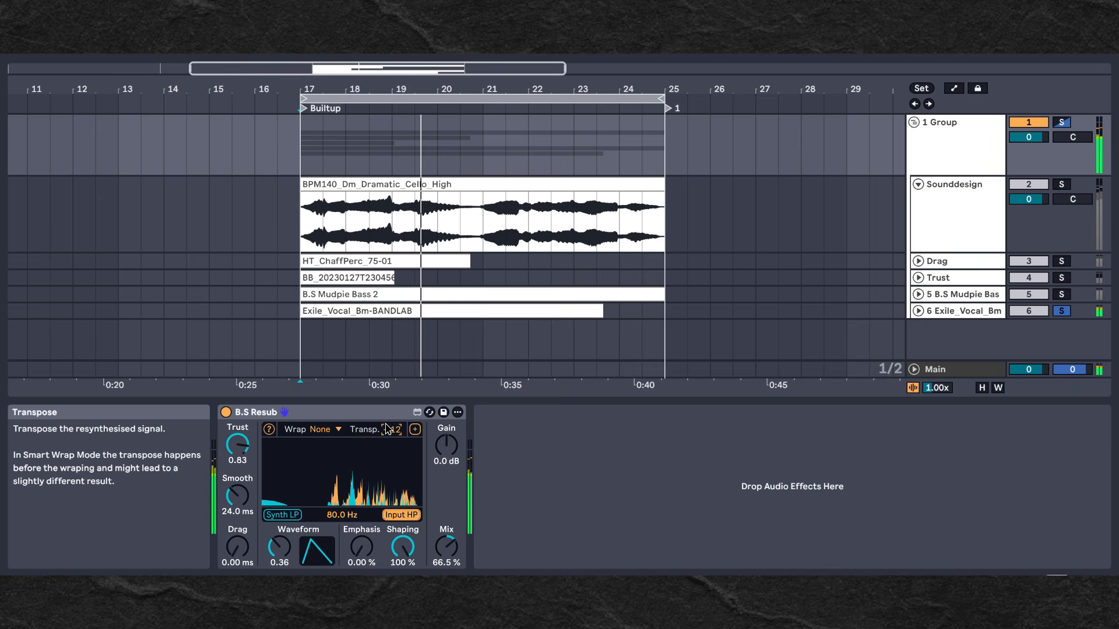
drag(391, 429, 392, 414)
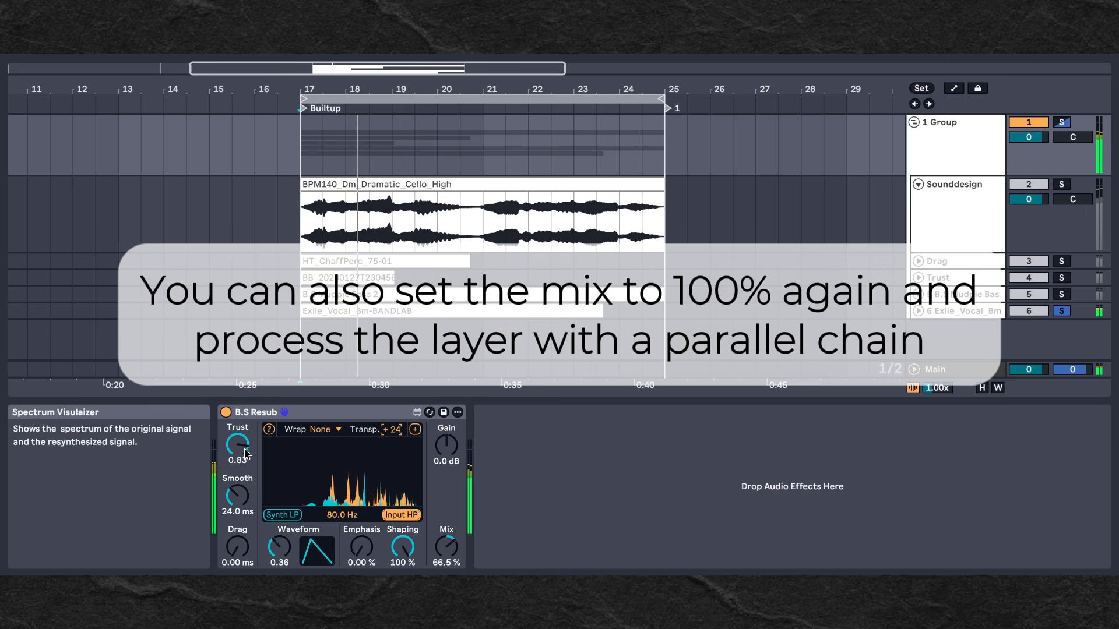
drag(238, 444, 237, 437)
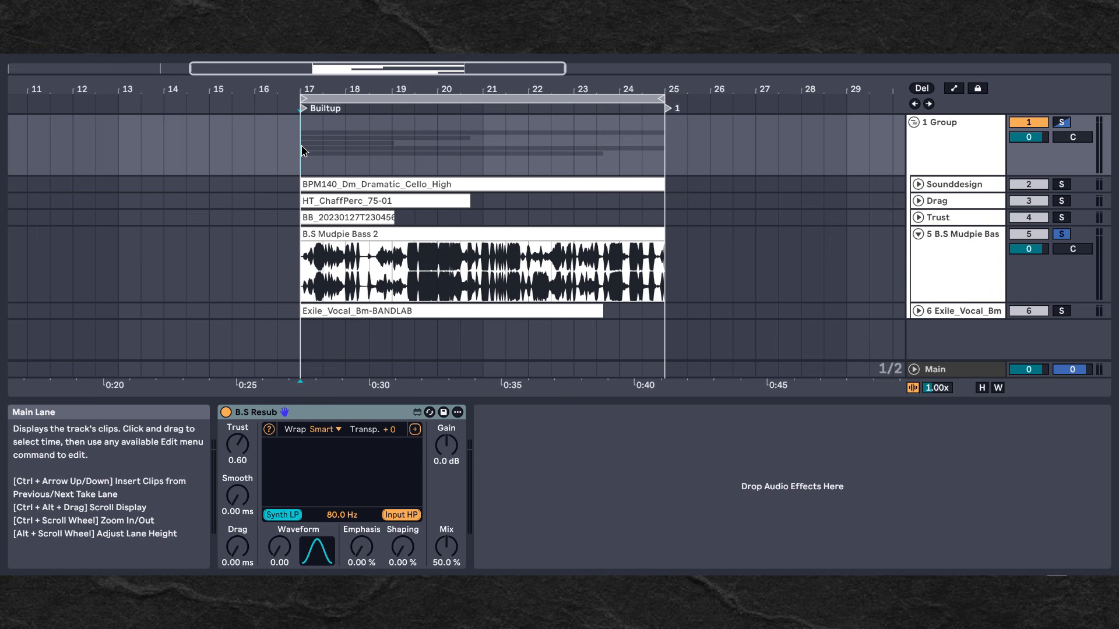
Step: On the Mudpie Bass track, set Mix to 100 %, disable Synth LP, set Trust to 0.17, and play with Quantize following the set's scale
drag(449, 548, 449, 490)
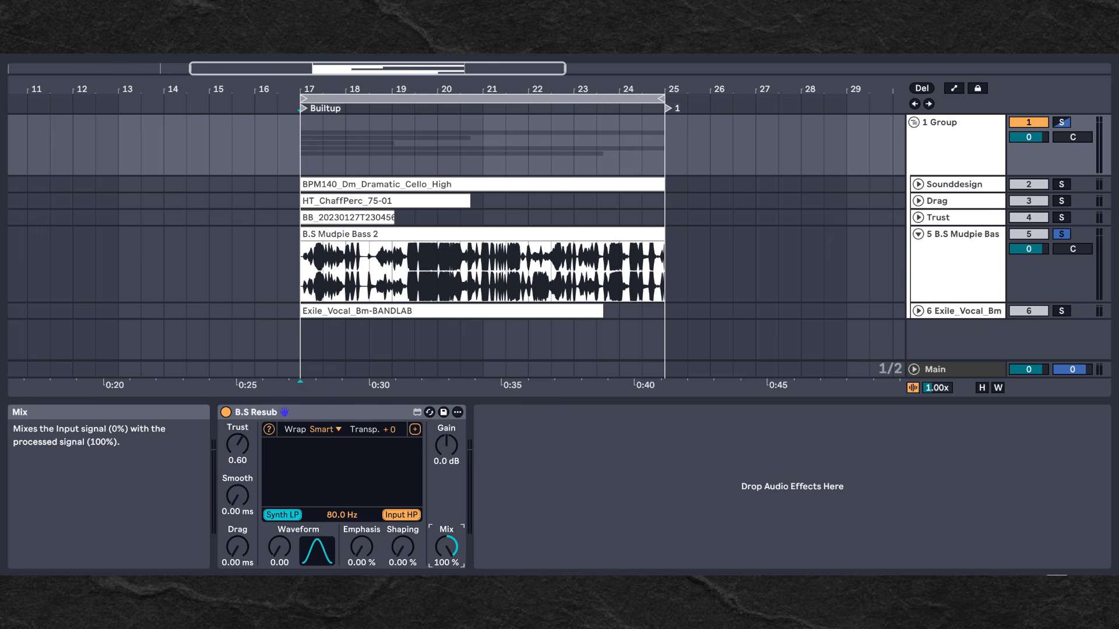
click(293, 517)
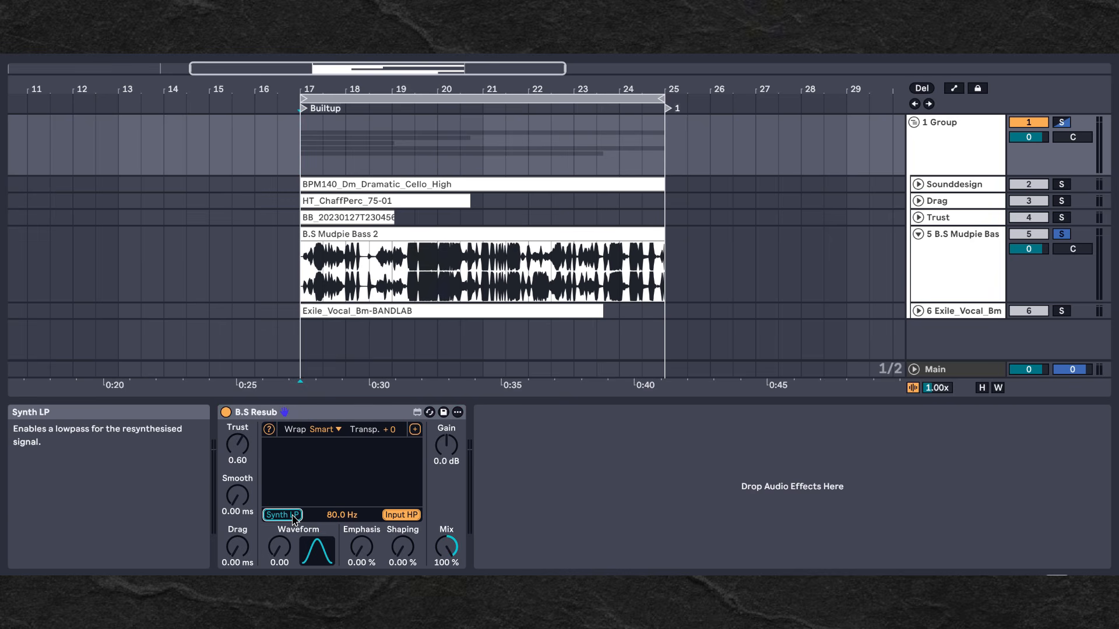
click(237, 444)
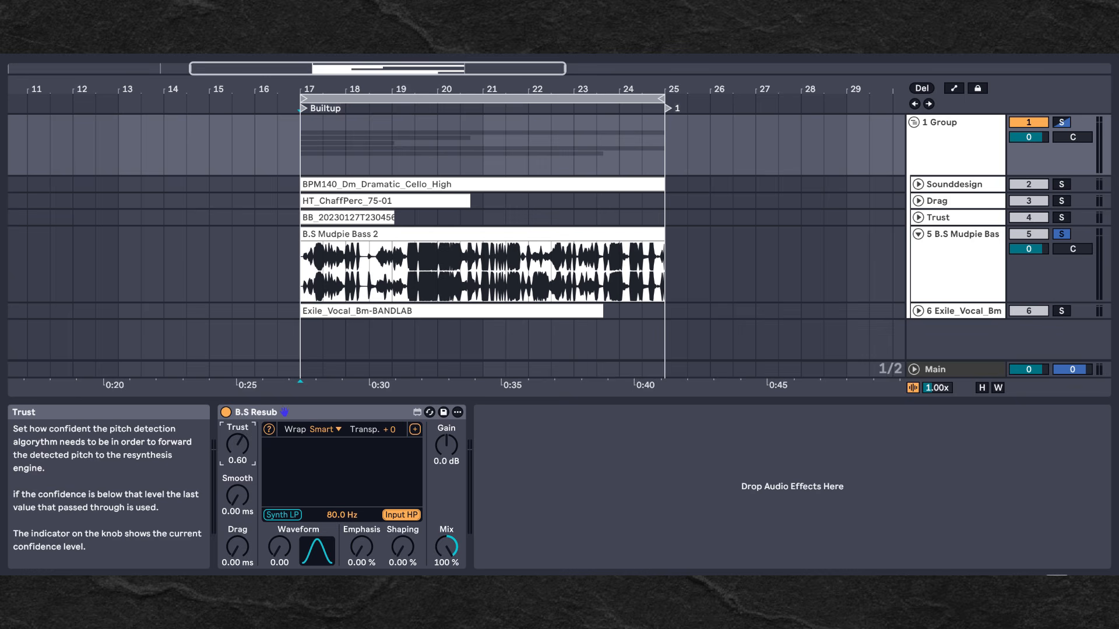
click(415, 430)
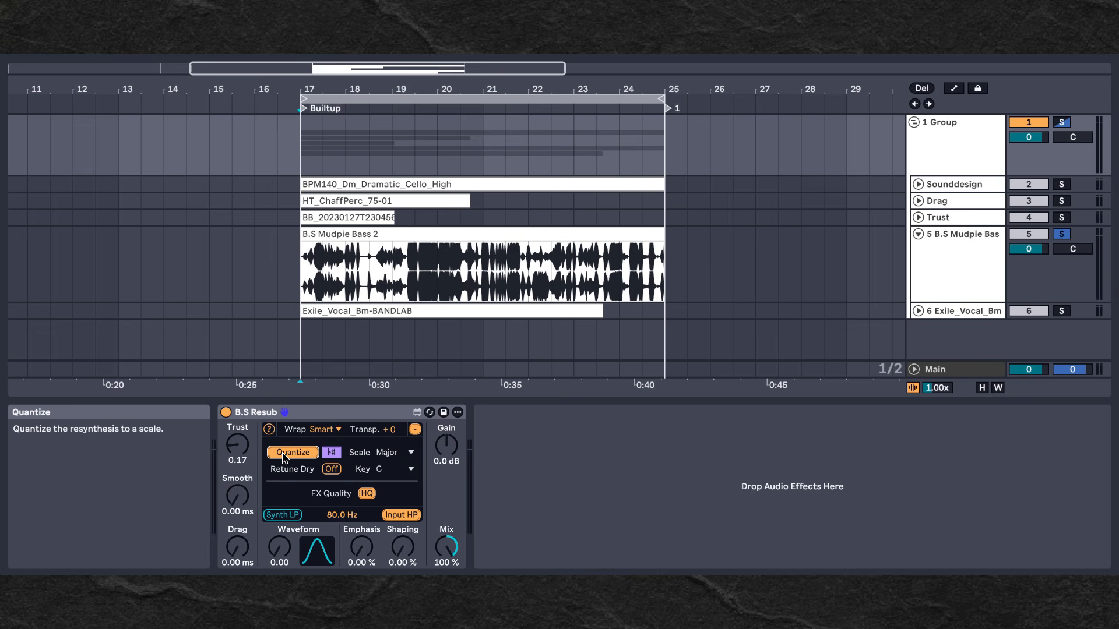
key(space)
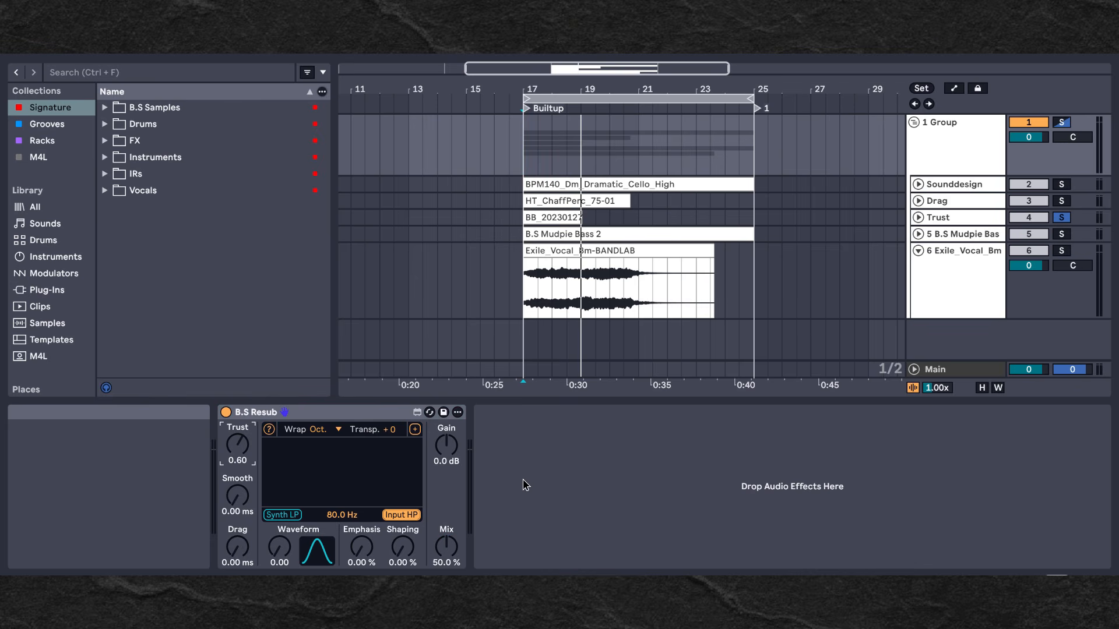
Step: Set Mix to 0 %, retune the dry vocal to D Minor with Quantize and Retune Dry, and play with Smooth at 38.9 ms
click(434, 530)
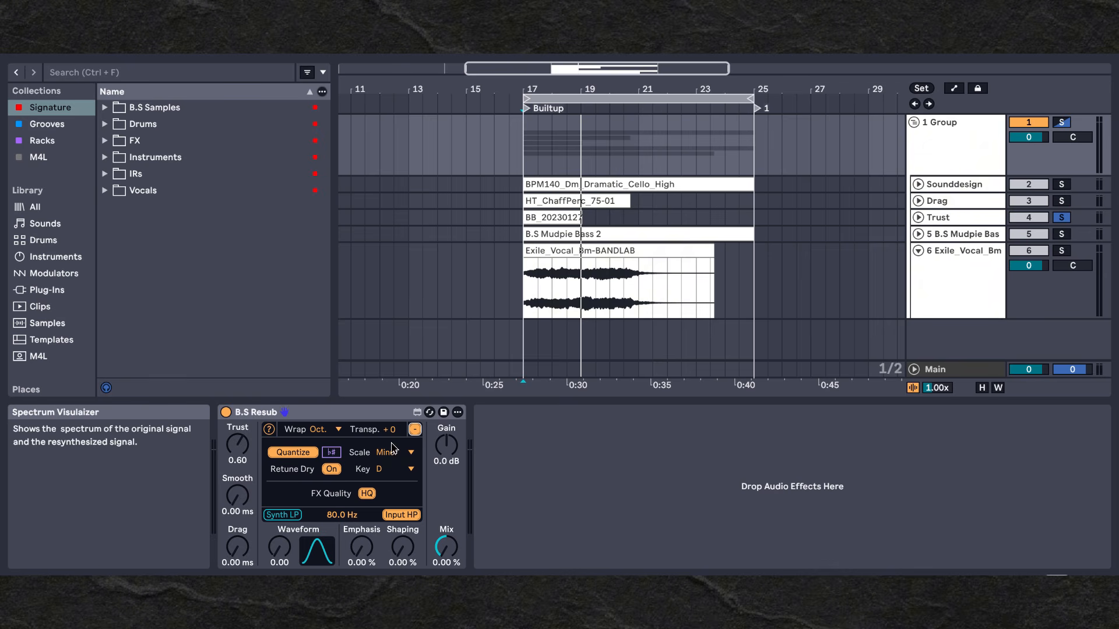
click(519, 285)
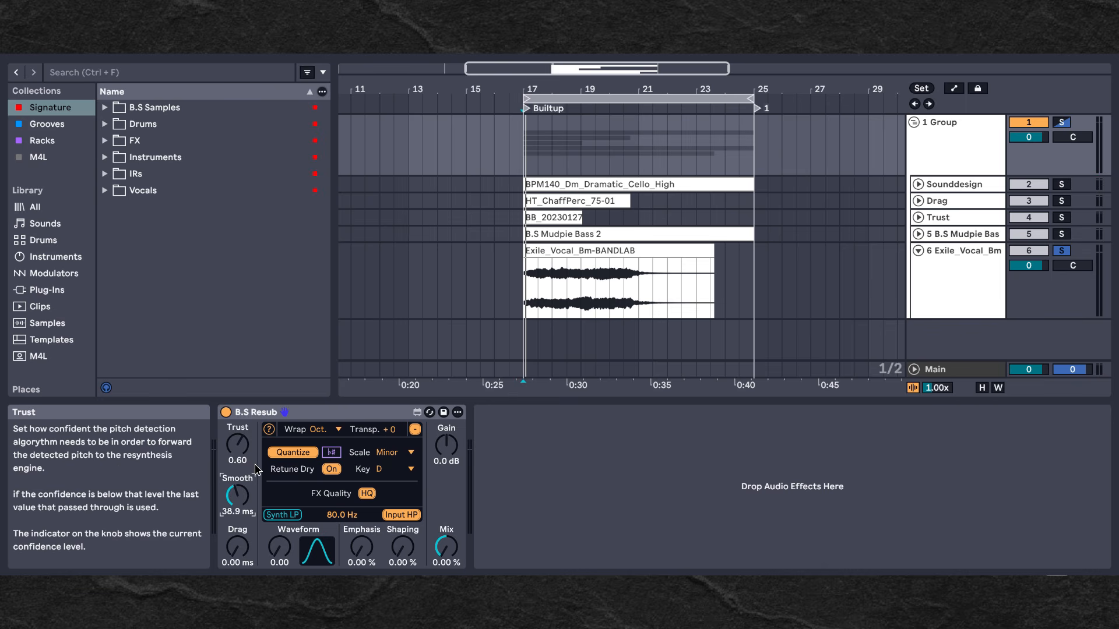
key(space)
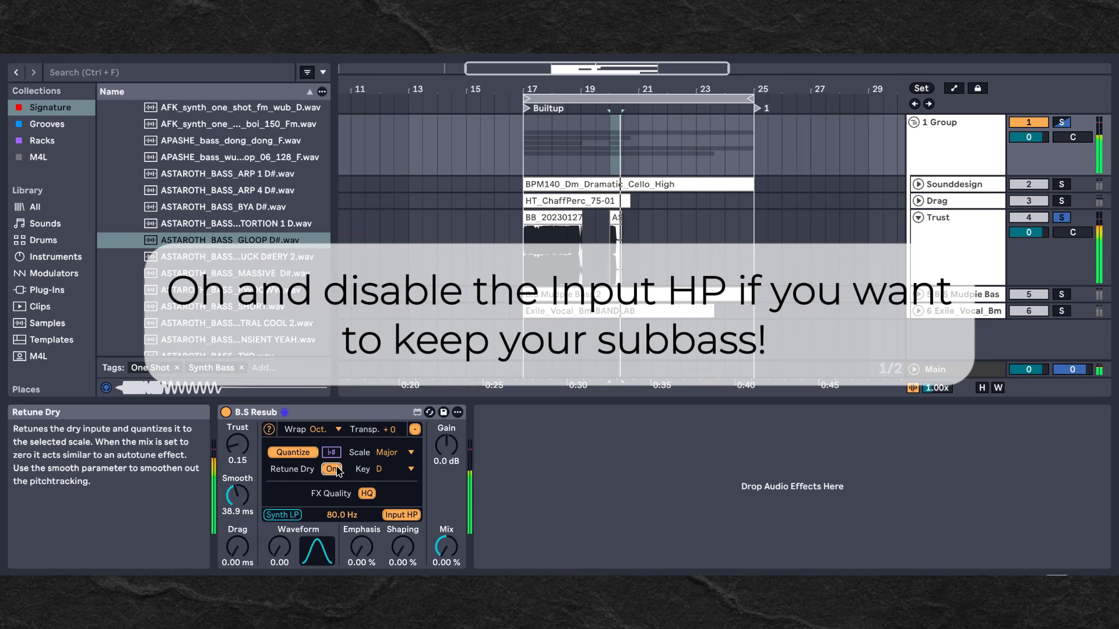
Step: Set Trust to 0.38 and Smooth to 0 ms, check FX Quality, and compare the bass sample with Quantize off and on
drag(238, 447, 238, 426)
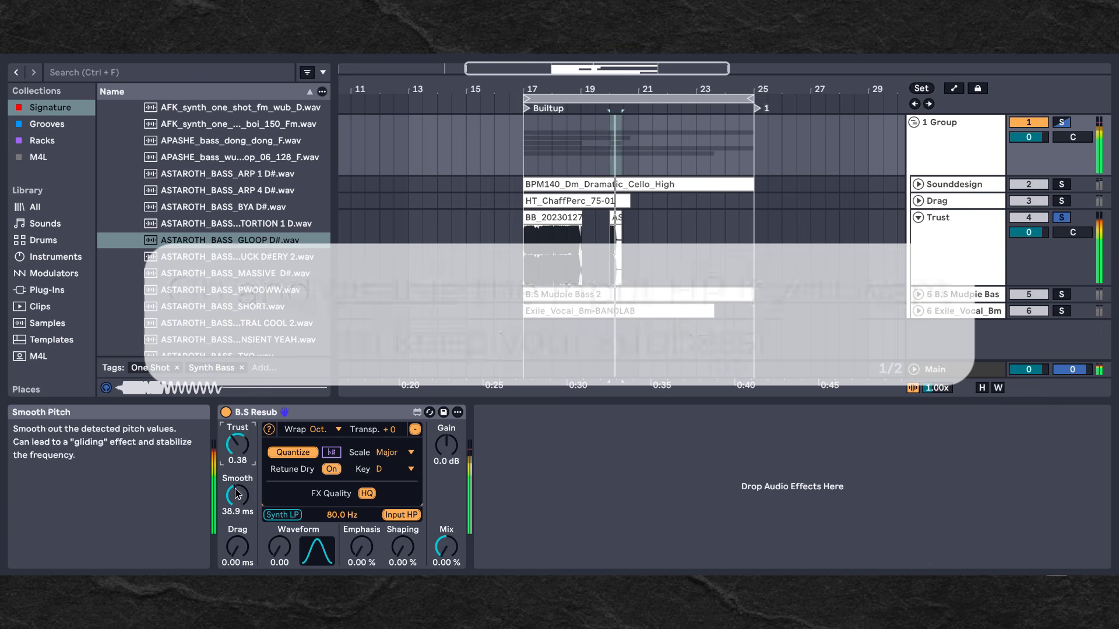
drag(237, 495, 238, 525)
click(370, 494)
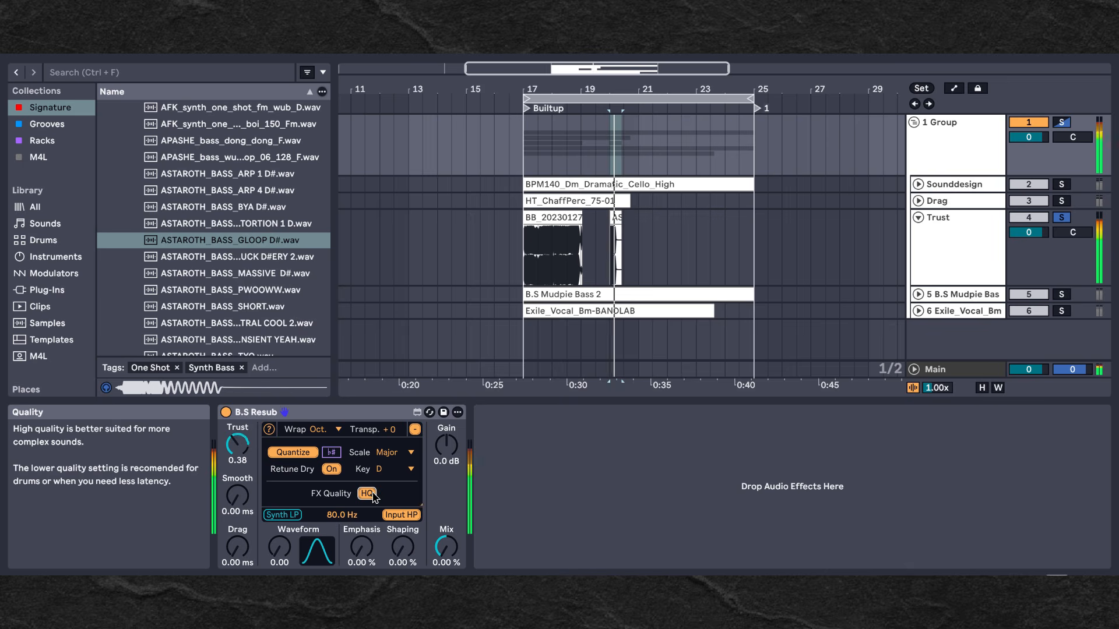
click(286, 454)
click(286, 454)
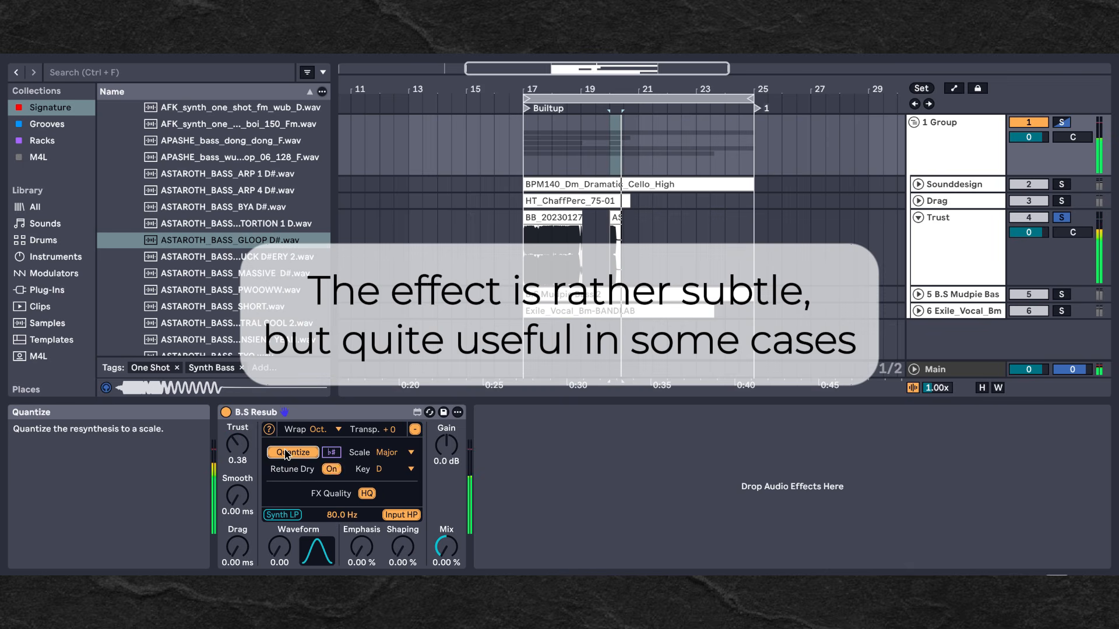